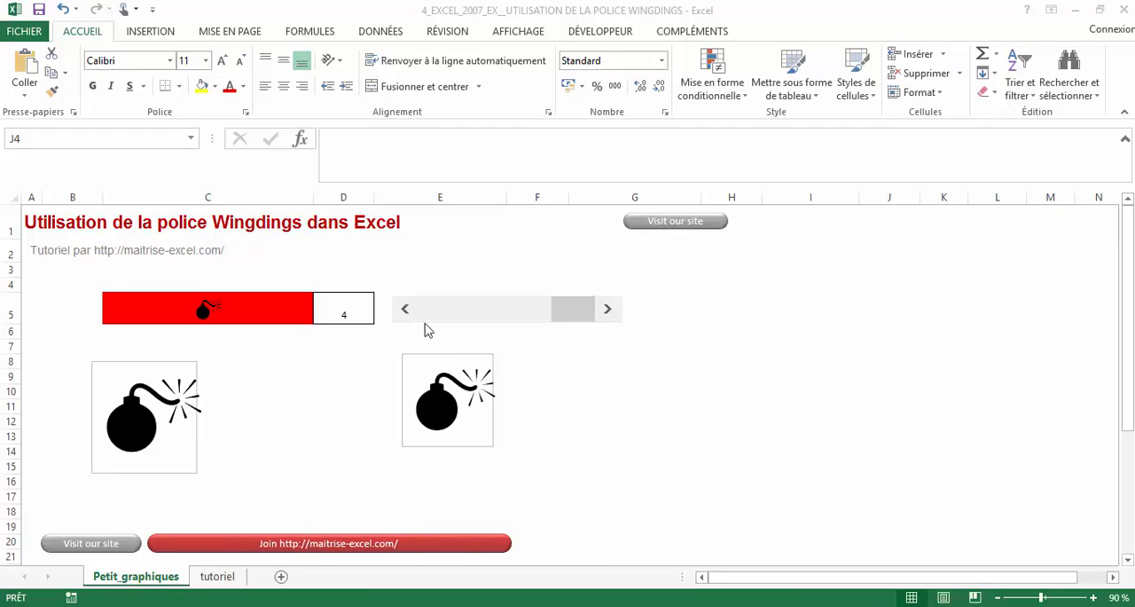
- Select the scroll bar beside cell D5 and look up the form-control scroll bar among the insertable controls
{"action": "left_click", "coordinate": [758, 448]}
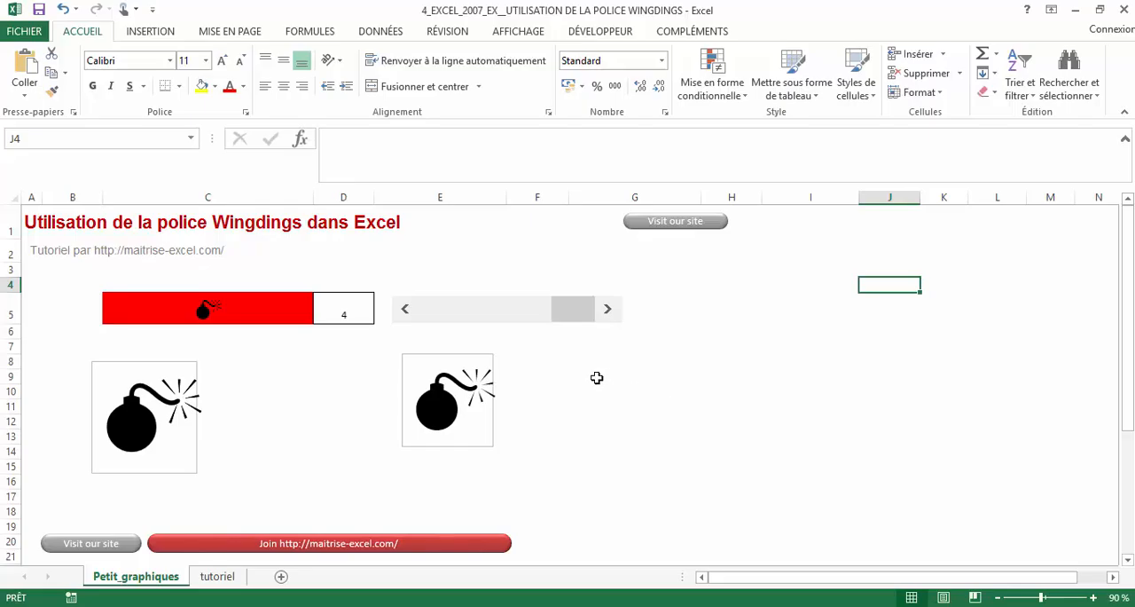
{"action": "right_click", "coordinate": [518, 313]}
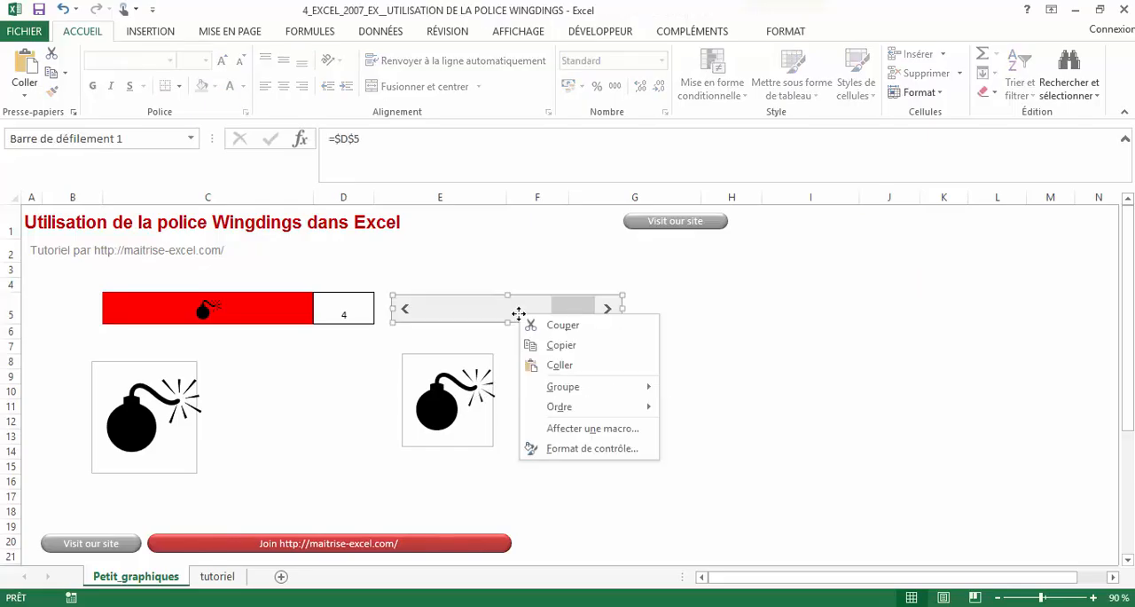
{"action": "left_click", "coordinate": [601, 32]}
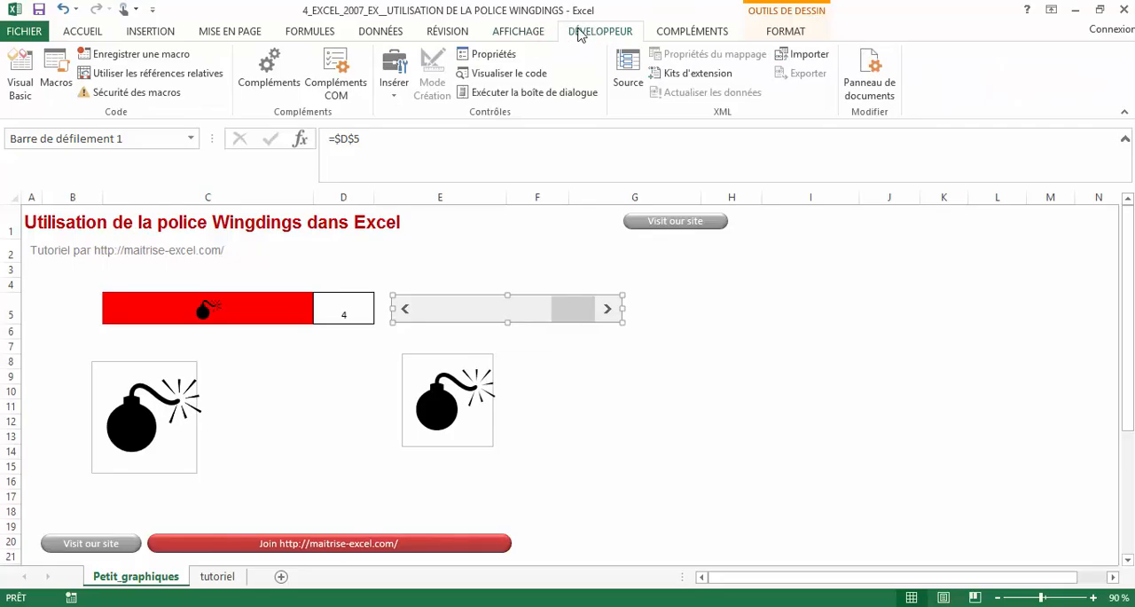
{"action": "left_click", "coordinate": [397, 96]}
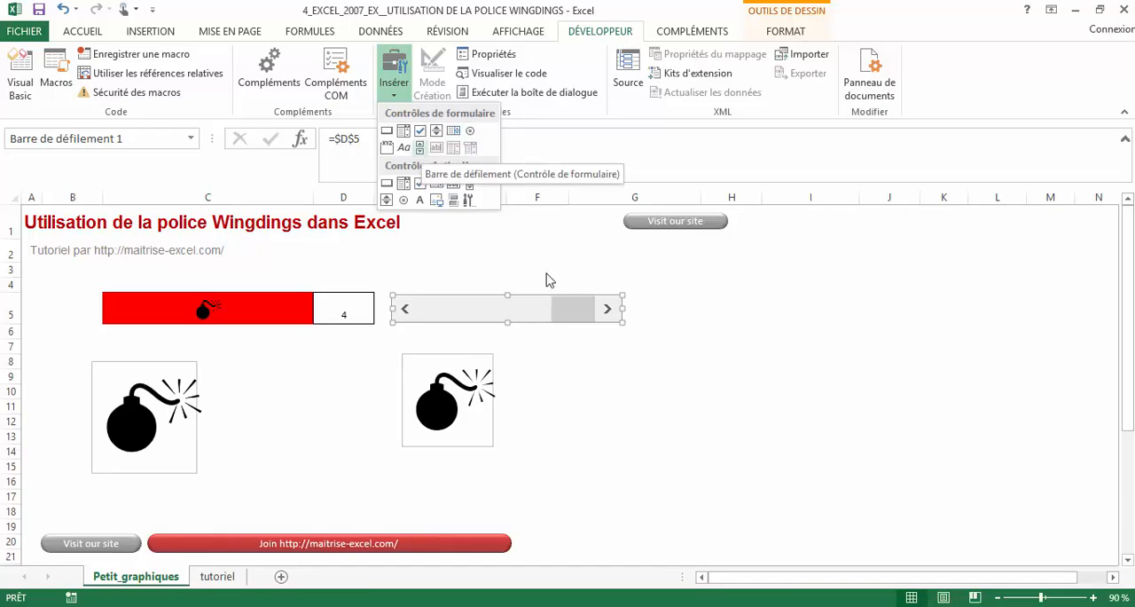
{"action": "left_click", "coordinate": [422, 153]}
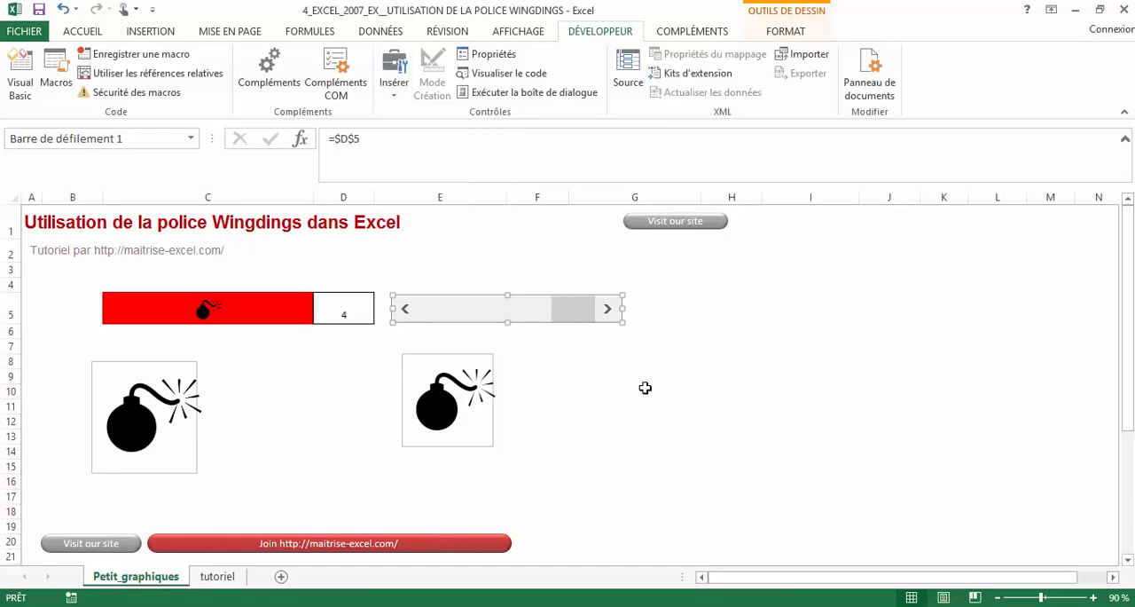
- Examine the scroll bar's control settings, including its value limits, increments and linked cell
{"action": "right_click", "coordinate": [578, 315]}
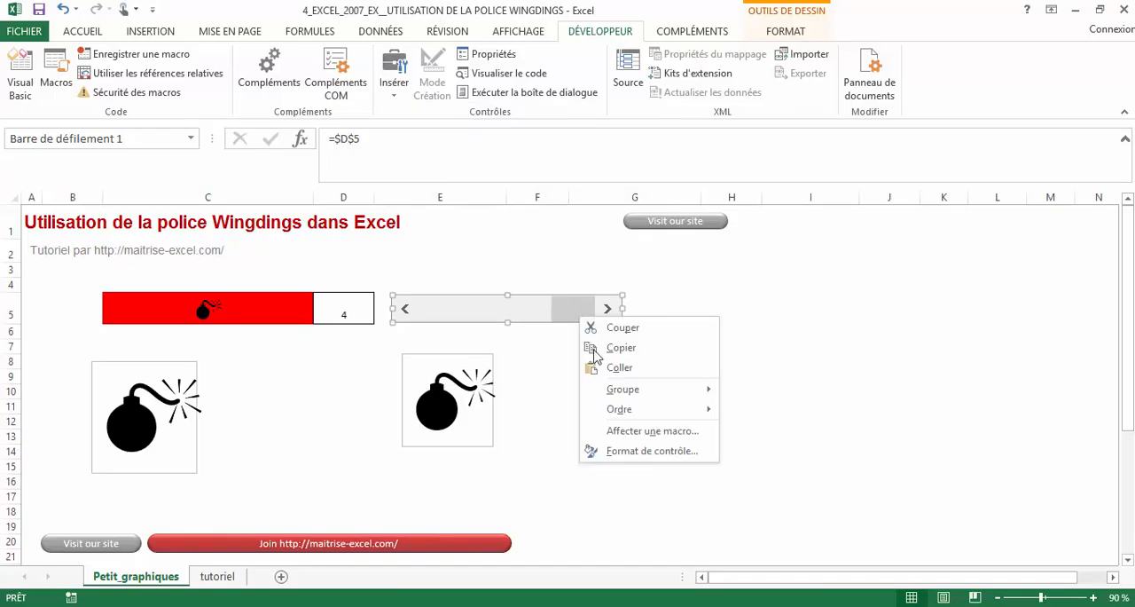
{"action": "left_click", "coordinate": [666, 450]}
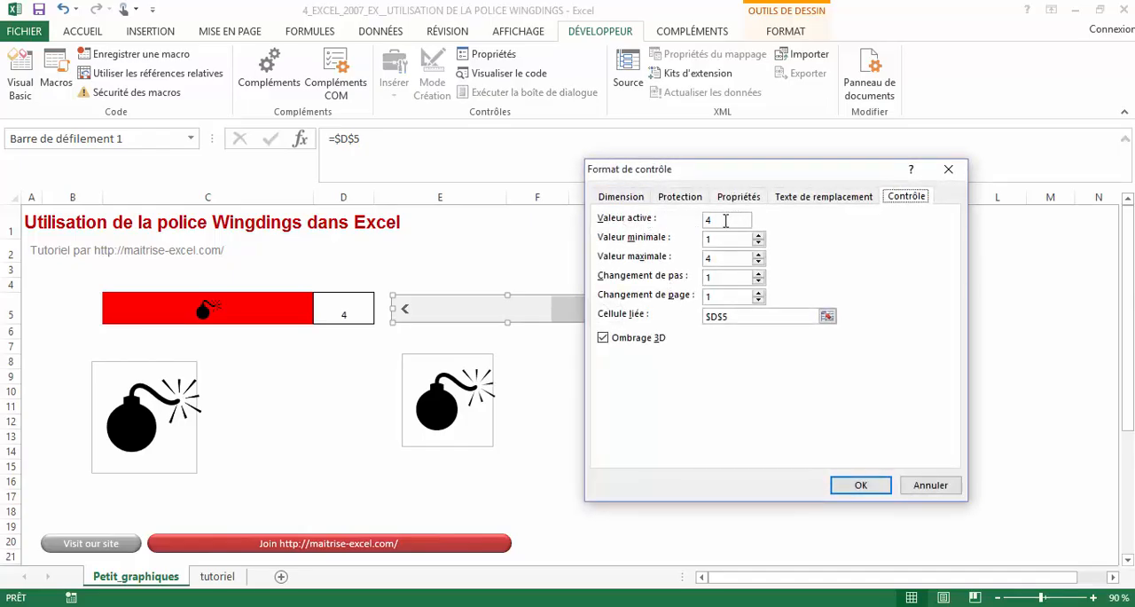
{"action": "left_click", "coordinate": [725, 220]}
{"action": "left_click", "coordinate": [744, 321]}
{"action": "left_click", "coordinate": [727, 299]}
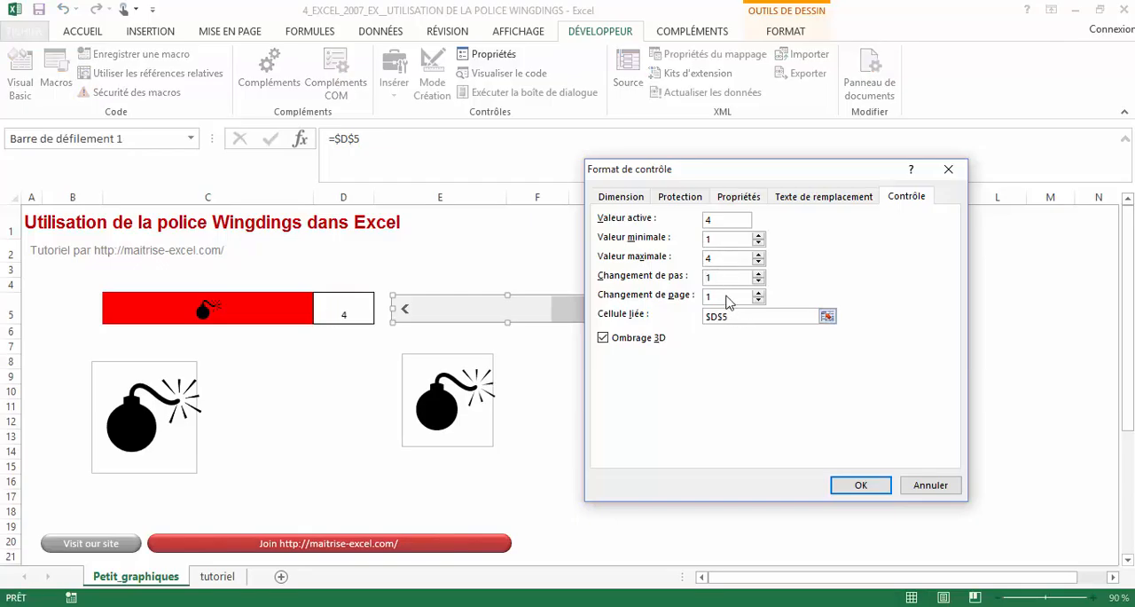
{"action": "left_click", "coordinate": [744, 321]}
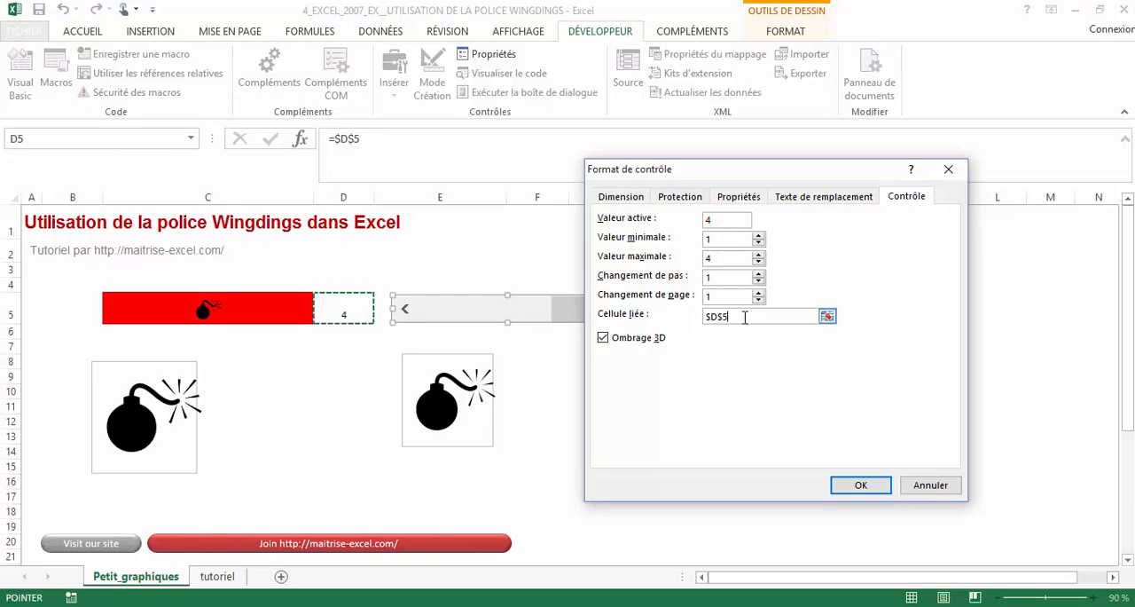
{"action": "left_click_drag", "start_coordinate": [745, 321], "coordinate": [682, 324]}
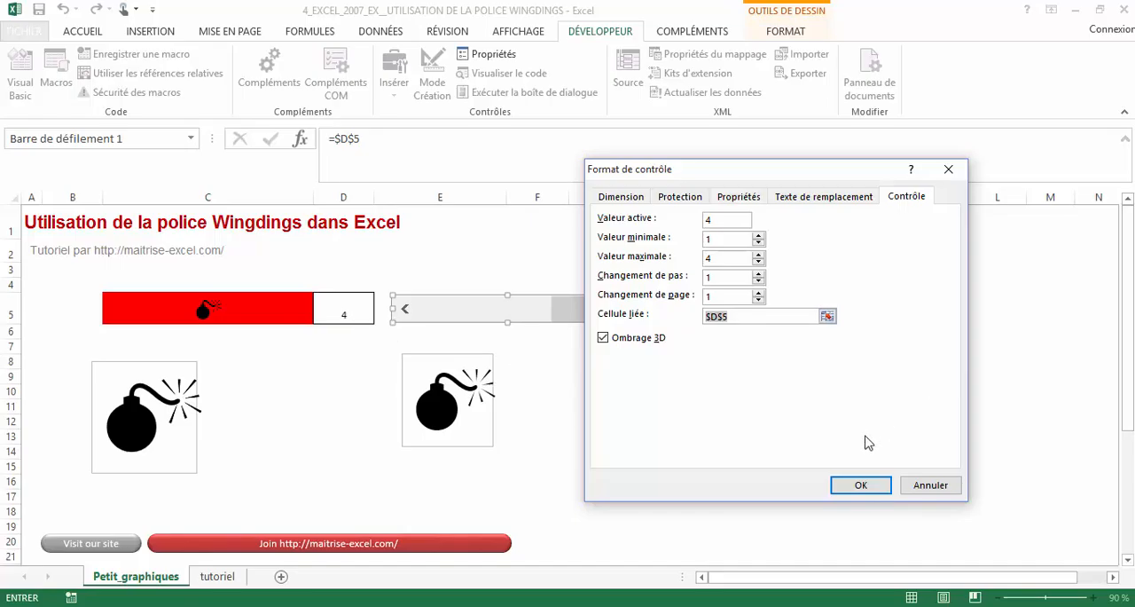
{"action": "left_click", "coordinate": [865, 489]}
{"action": "left_click", "coordinate": [650, 387]}
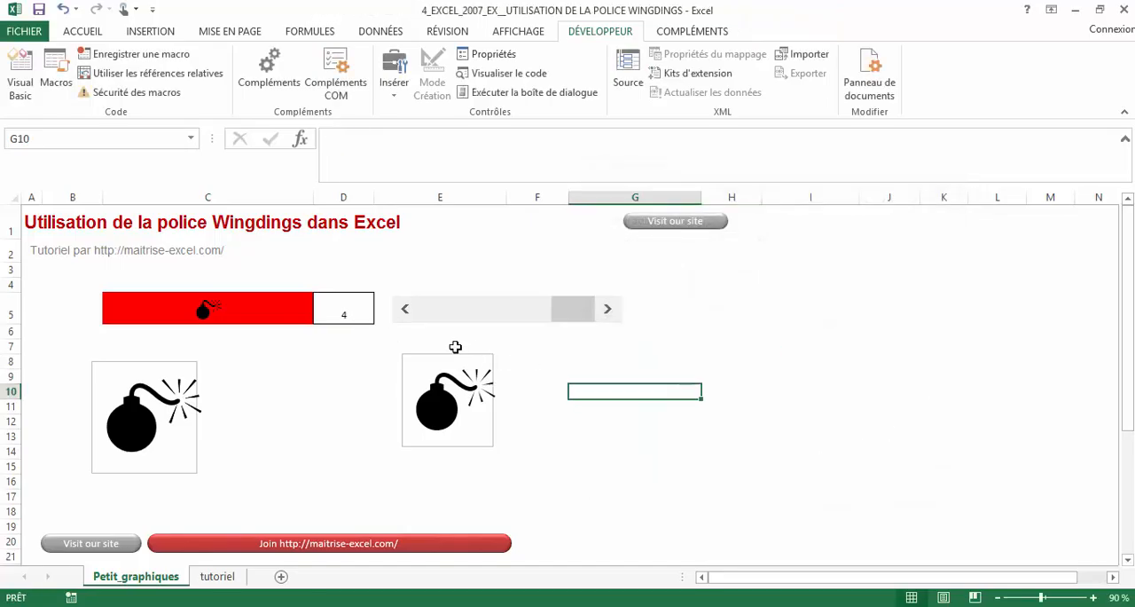
- Test the scroll bar by stepping it down to 1, up to 4 and back down to 1
{"action": "left_click", "coordinate": [405, 311]}
{"action": "left_click", "coordinate": [406, 310]}
{"action": "left_click", "coordinate": [405, 310]}
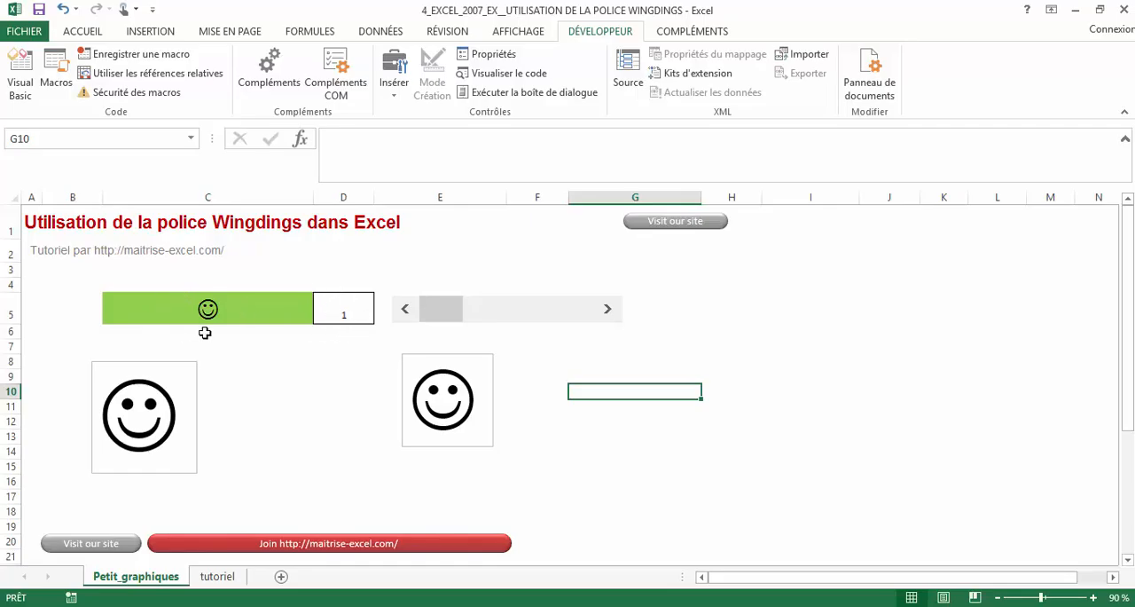
{"action": "left_click", "coordinate": [608, 311]}
{"action": "left_click", "coordinate": [609, 310]}
{"action": "left_click", "coordinate": [608, 310]}
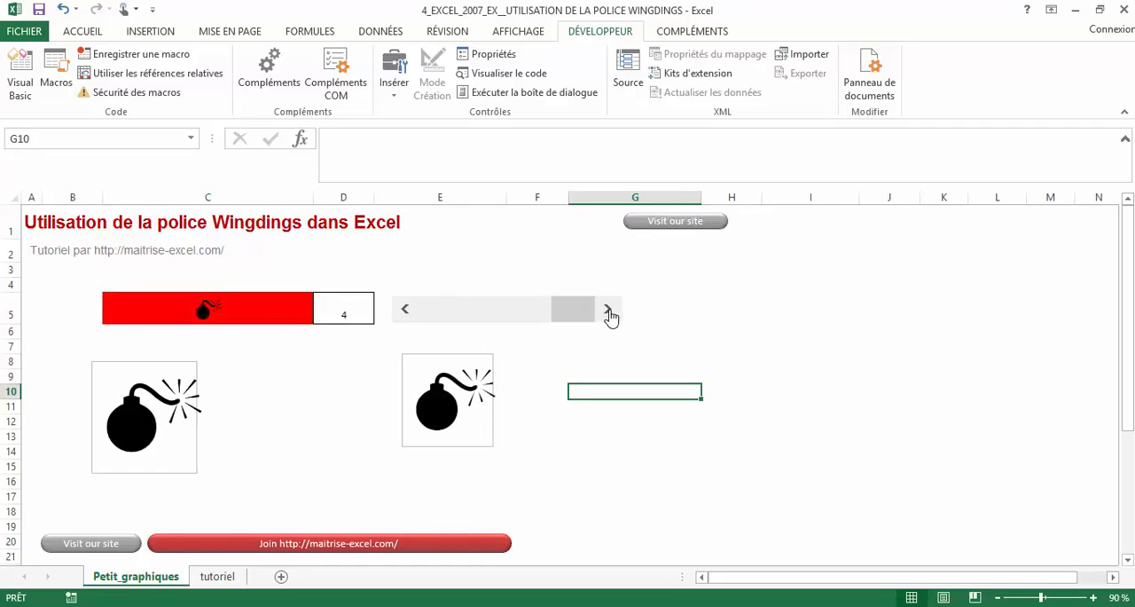
{"action": "left_click", "coordinate": [404, 311]}
{"action": "left_click", "coordinate": [405, 310]}
{"action": "left_click", "coordinate": [404, 311]}
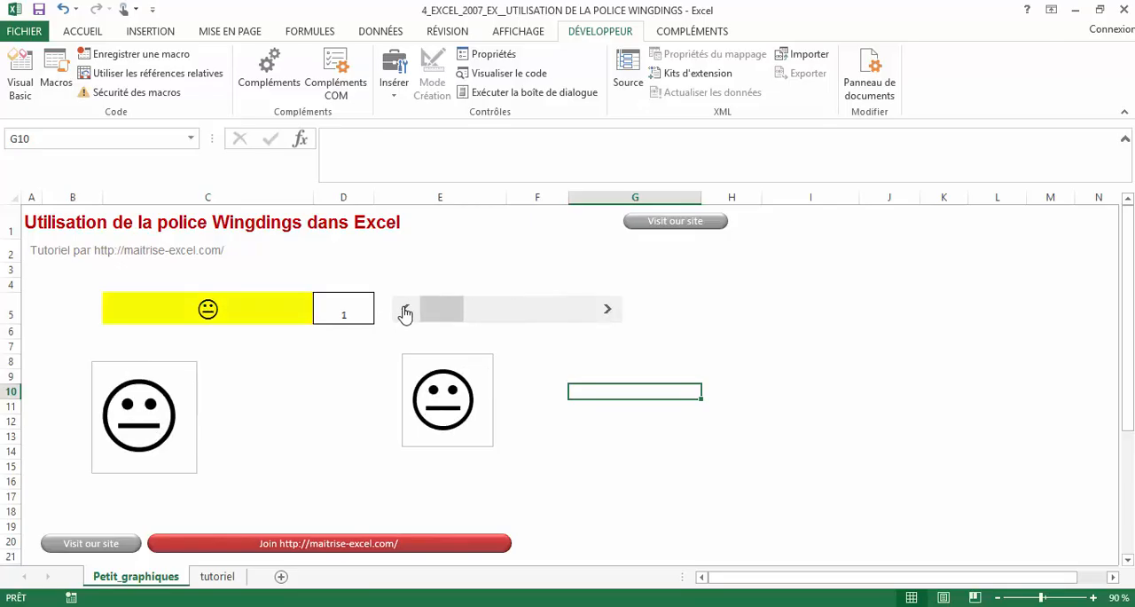
- Examine the linked cell D5 and the index argument of the CHOISIR formula in cell C5
{"action": "left_click", "coordinate": [353, 302]}
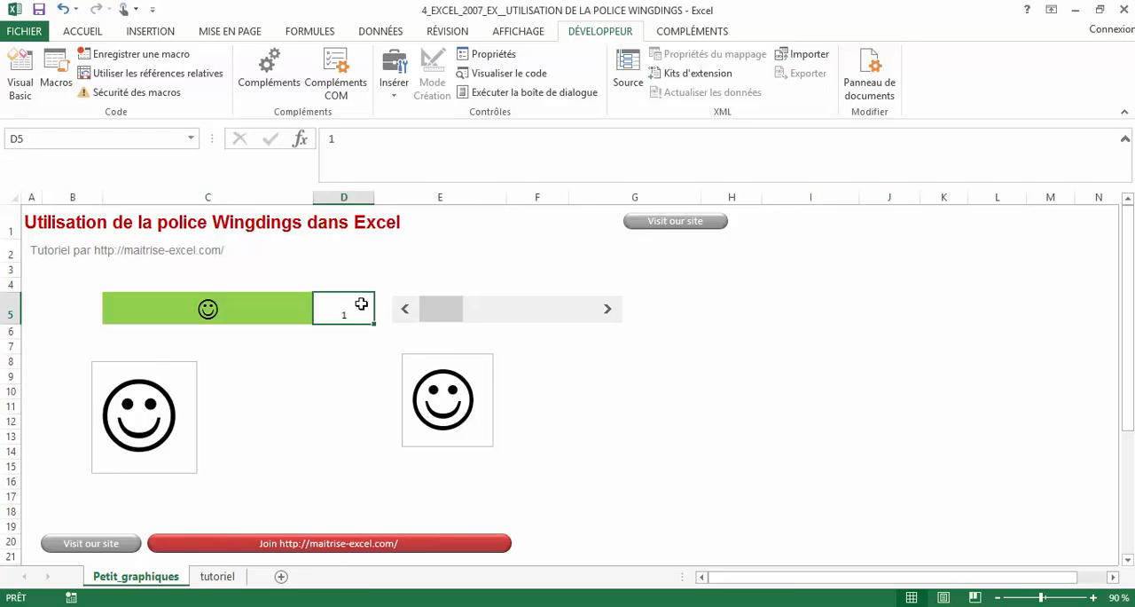
{"action": "left_click", "coordinate": [281, 312]}
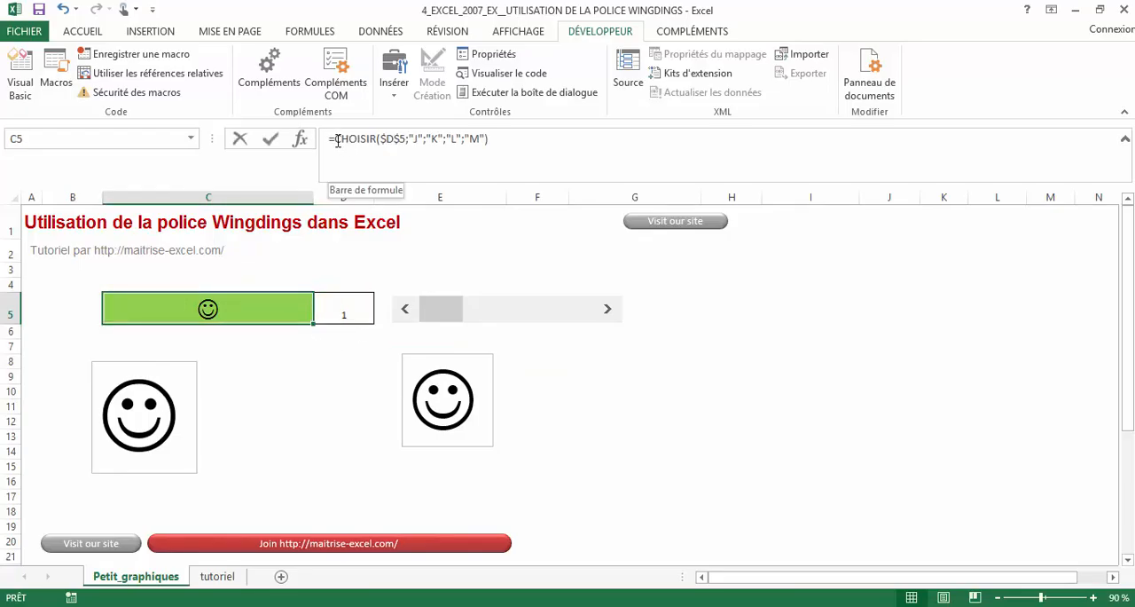
{"action": "left_click_drag", "start_coordinate": [335, 142], "coordinate": [382, 140]}
{"action": "left_click", "coordinate": [397, 161]}
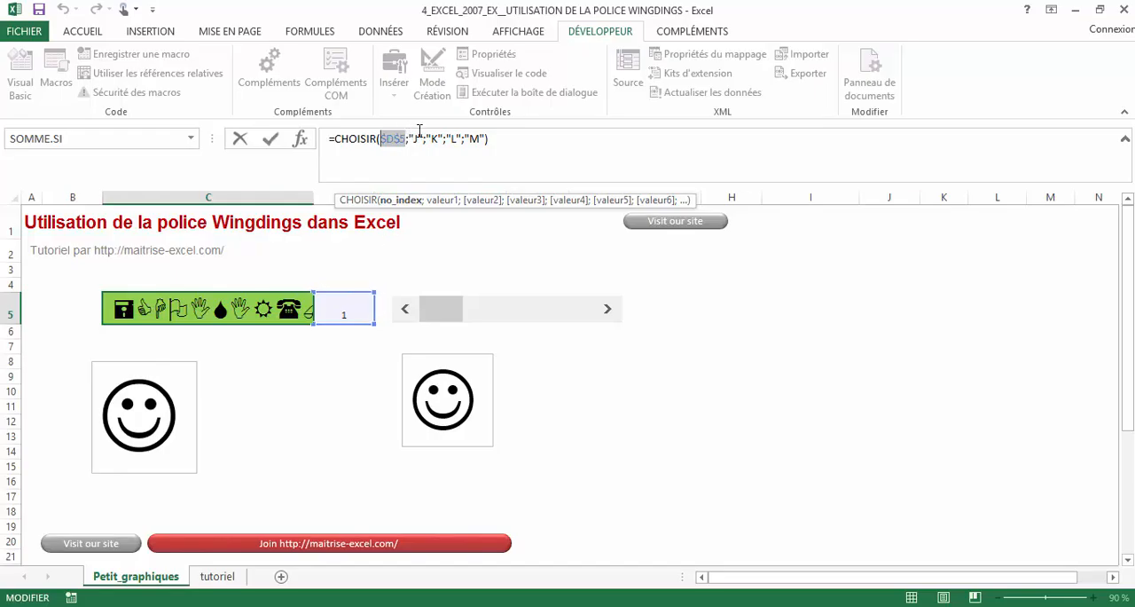
{"action": "left_click", "coordinate": [494, 140]}
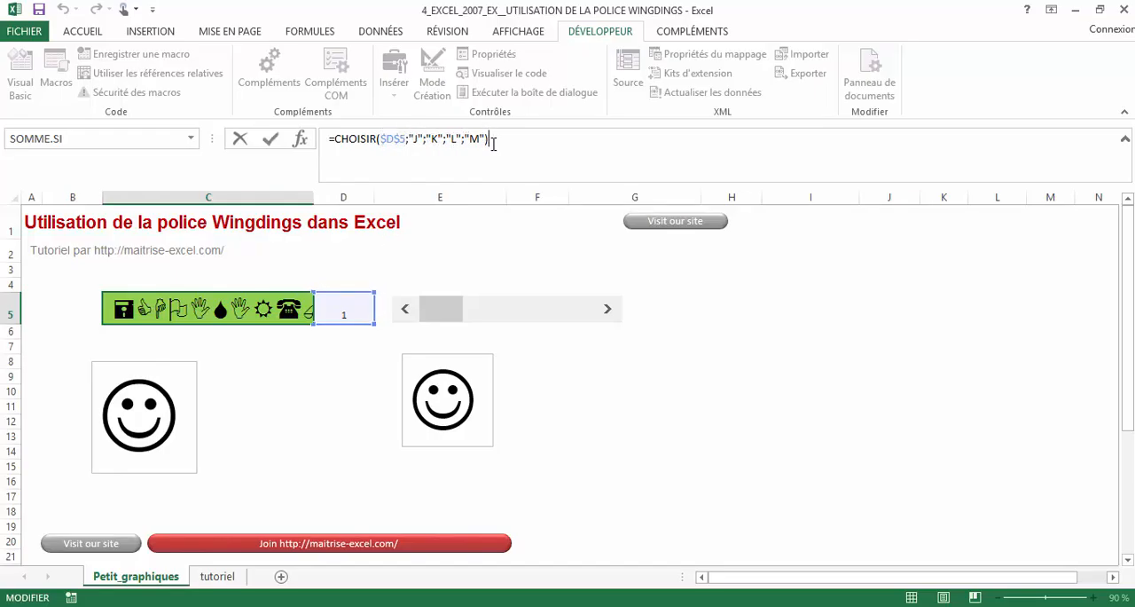
{"action": "key", "text": "Return"}
- Examine the letter arguments of the CHOISIR formula in cell C5
{"action": "left_click", "coordinate": [300, 298]}
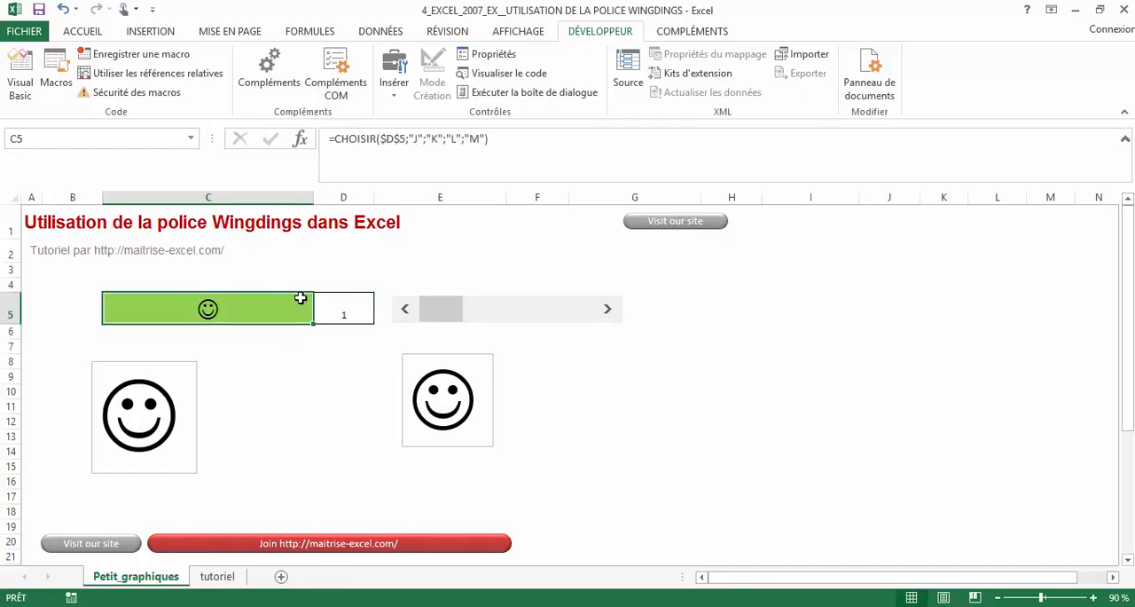
{"action": "left_click", "coordinate": [428, 139]}
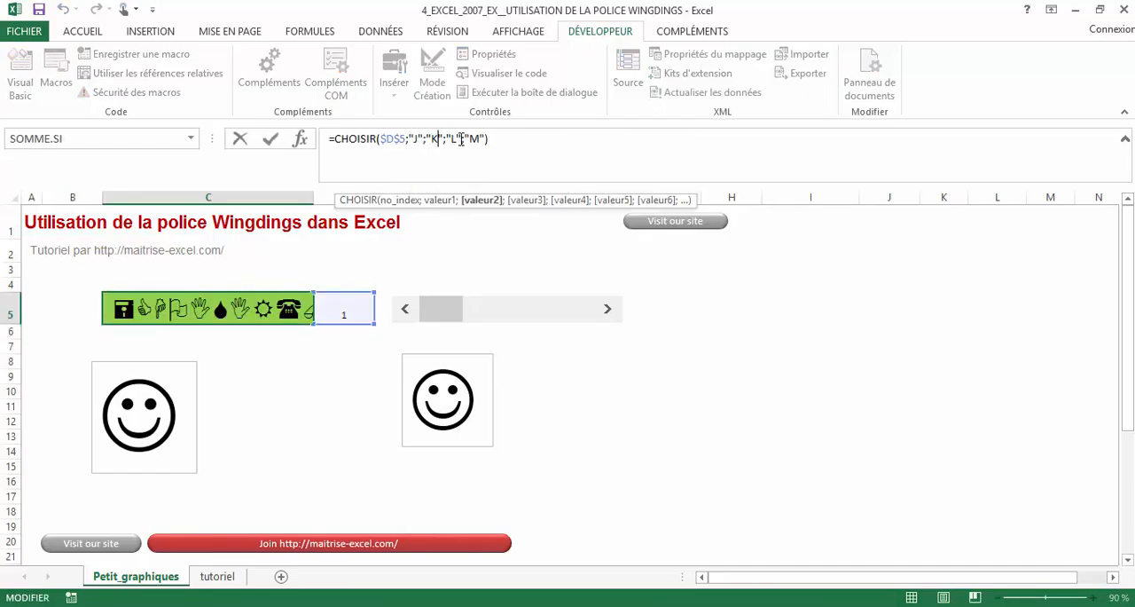
{"action": "left_click", "coordinate": [461, 139]}
{"action": "left_click", "coordinate": [473, 140]}
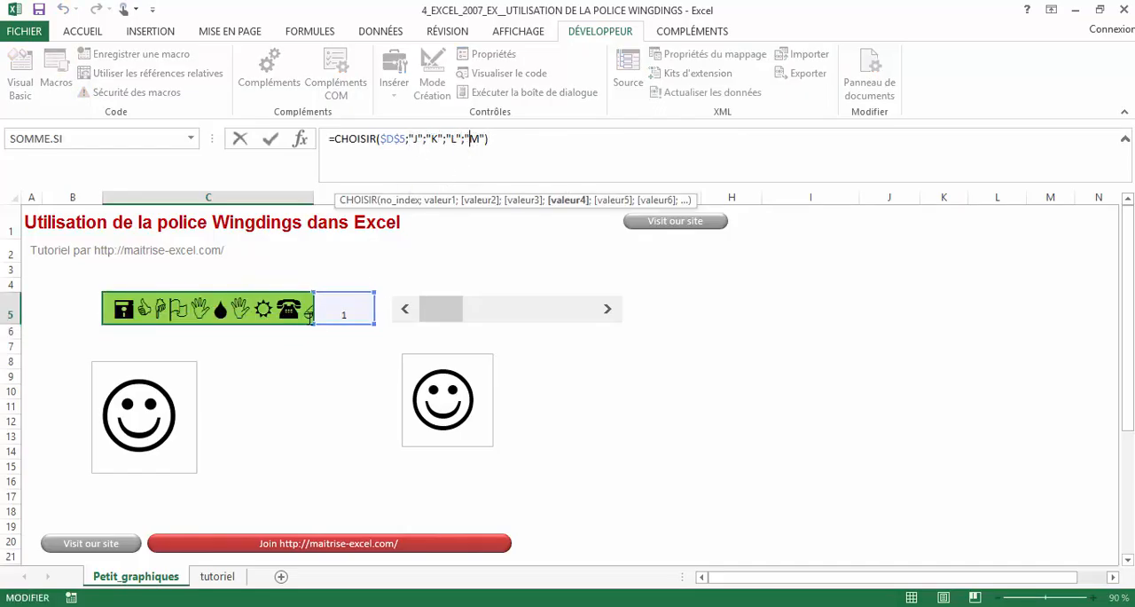
{"action": "key", "text": "Return"}
- Change the font of cell C5 to Cambria
{"action": "left_click", "coordinate": [257, 315]}
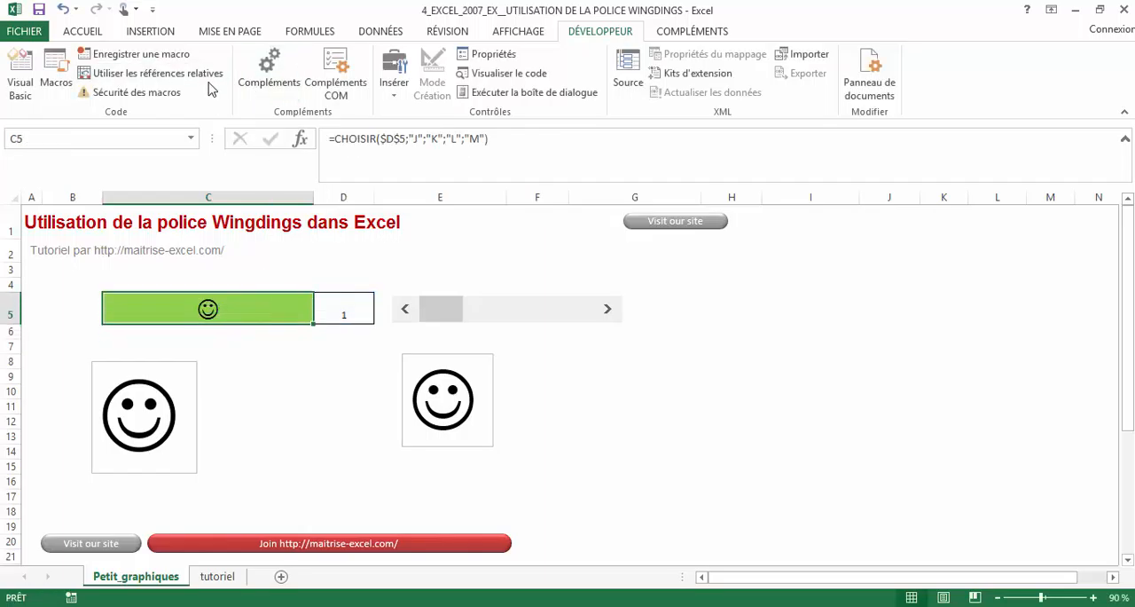
{"action": "left_click", "coordinate": [89, 34]}
{"action": "left_click", "coordinate": [145, 59]}
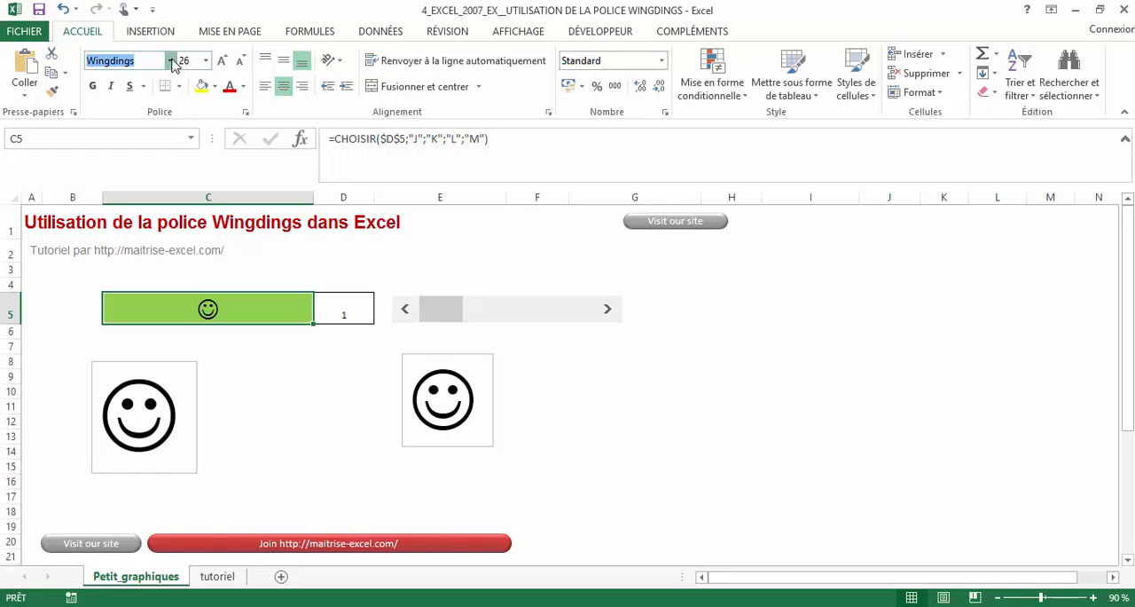
{"action": "left_click", "coordinate": [169, 60]}
{"action": "left_click_drag", "start_coordinate": [316, 382], "coordinate": [314, 88]}
{"action": "left_click", "coordinate": [180, 107]}
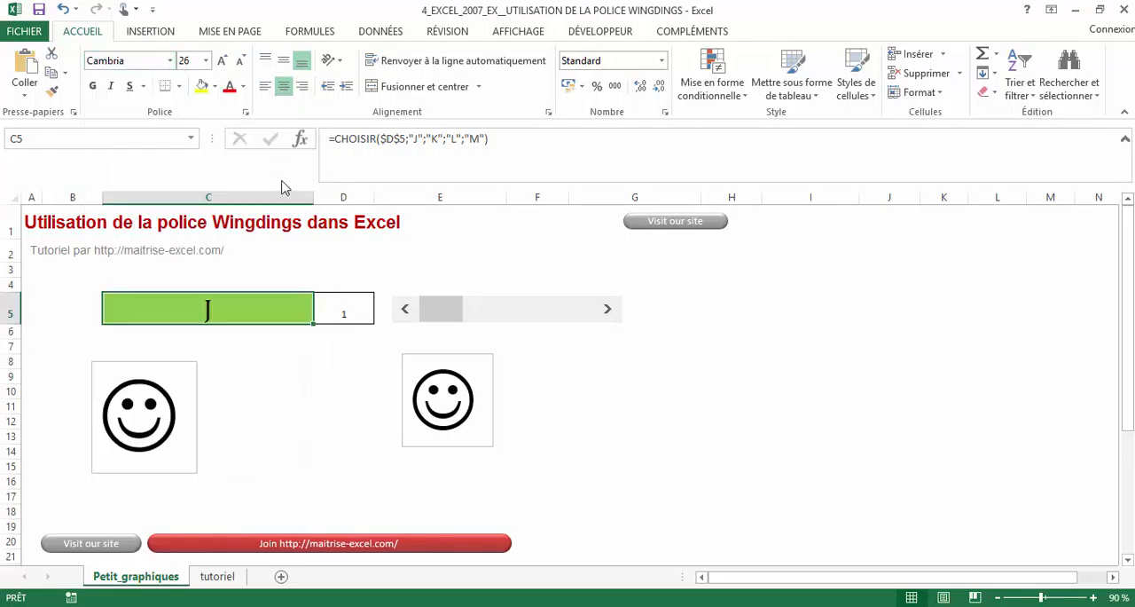
- Advance the scroll bar to 4 to check the letters that C5 displays in the Cambria font
{"action": "left_click", "coordinate": [608, 310]}
{"action": "left_click", "coordinate": [609, 310]}
{"action": "left_click", "coordinate": [608, 309]}
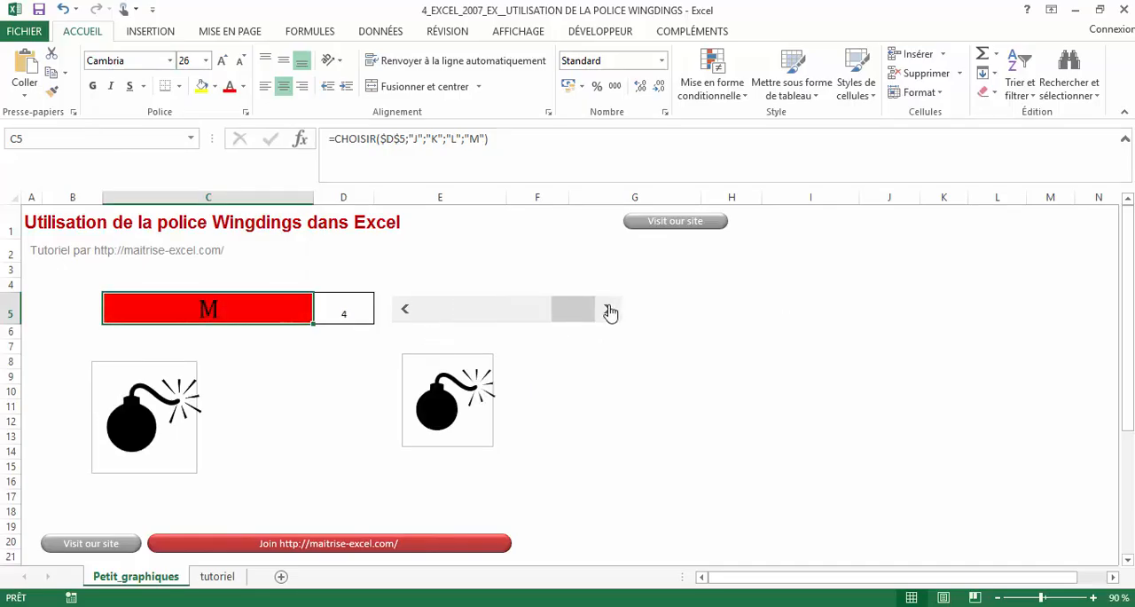
- Set the font of cell C5 back to Wingdings
{"action": "left_click", "coordinate": [168, 66]}
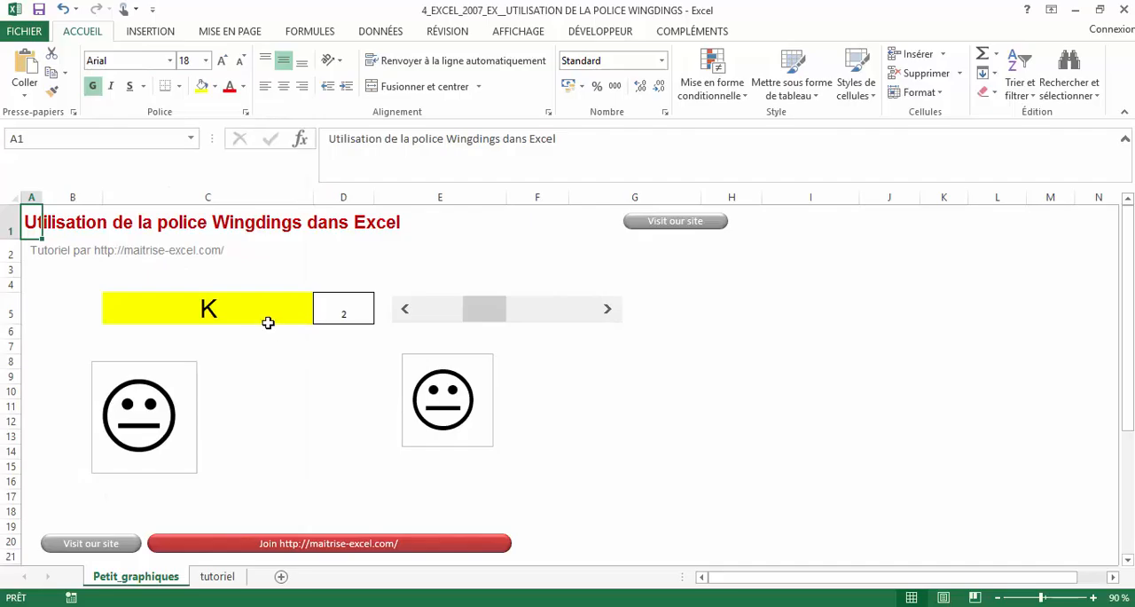
{"action": "left_click", "coordinate": [266, 322]}
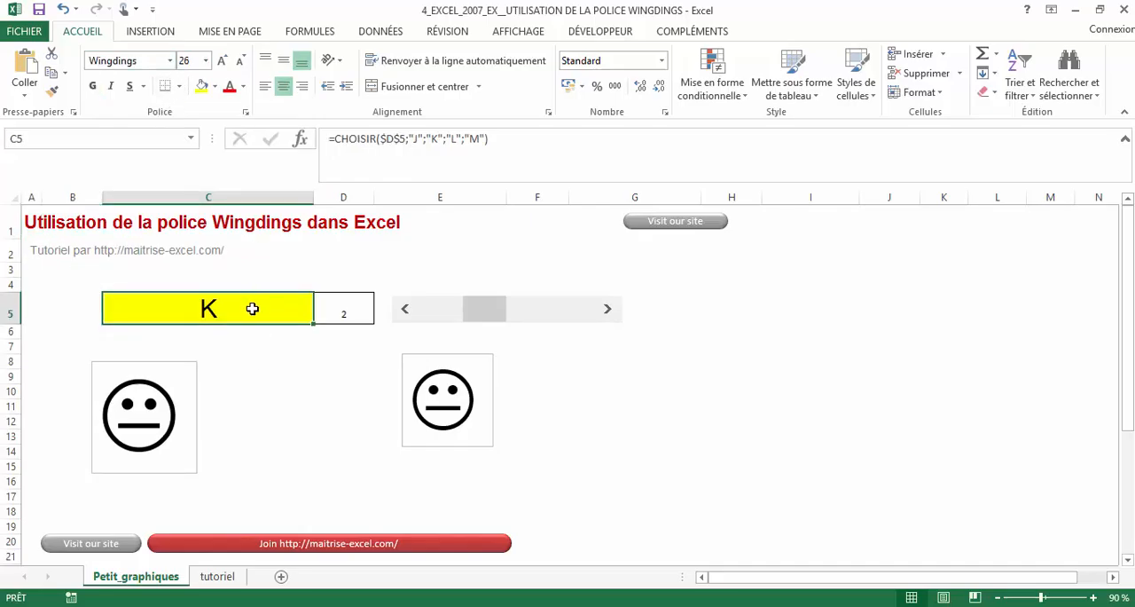
{"action": "left_click", "coordinate": [170, 61]}
{"action": "left_click_drag", "start_coordinate": [314, 138], "coordinate": [281, 469]}
{"action": "left_click", "coordinate": [177, 242]}
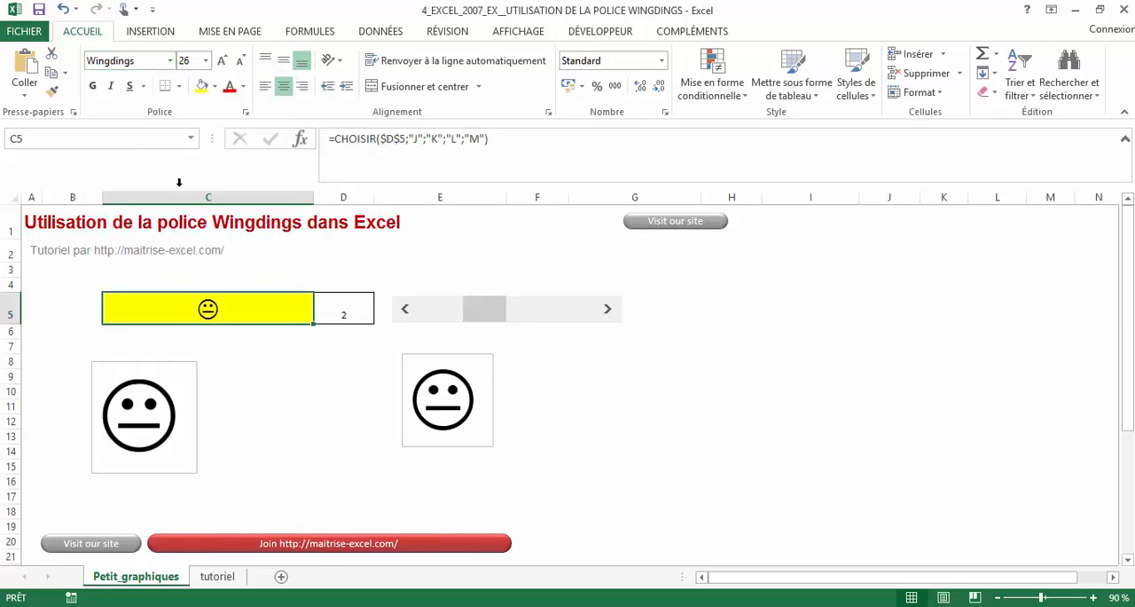
{"action": "left_click", "coordinate": [158, 60]}
{"action": "key", "text": "Escape"}
- Step the scroll bar down to 1 and up to 4 to check the Wingdings symbols in C5
{"action": "left_click", "coordinate": [251, 376]}
{"action": "left_click", "coordinate": [241, 316]}
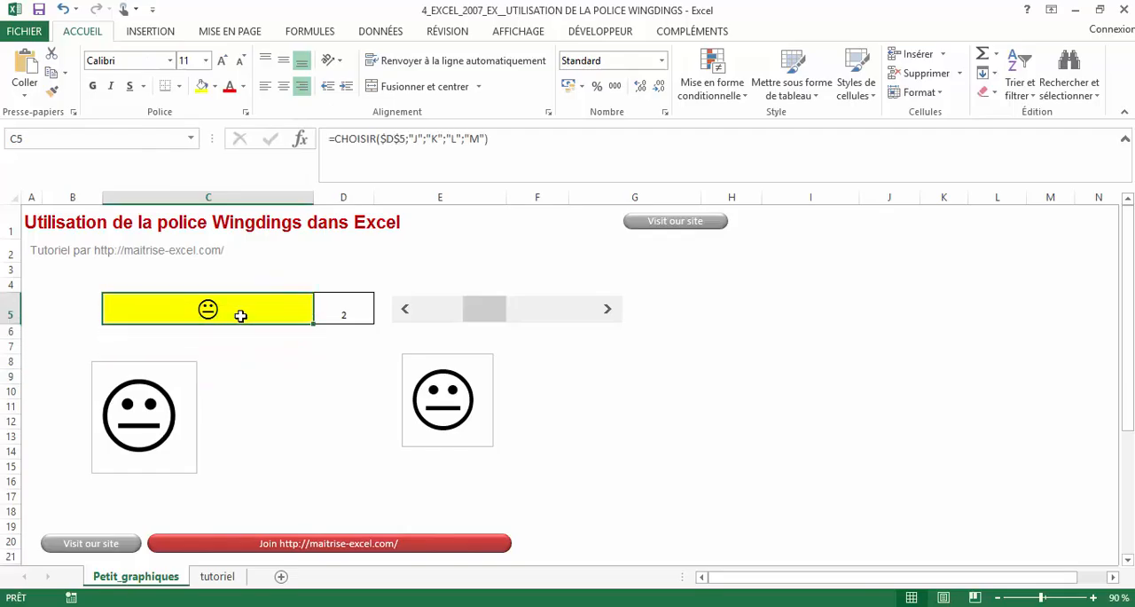
{"action": "left_click", "coordinate": [404, 309]}
{"action": "left_click", "coordinate": [606, 315]}
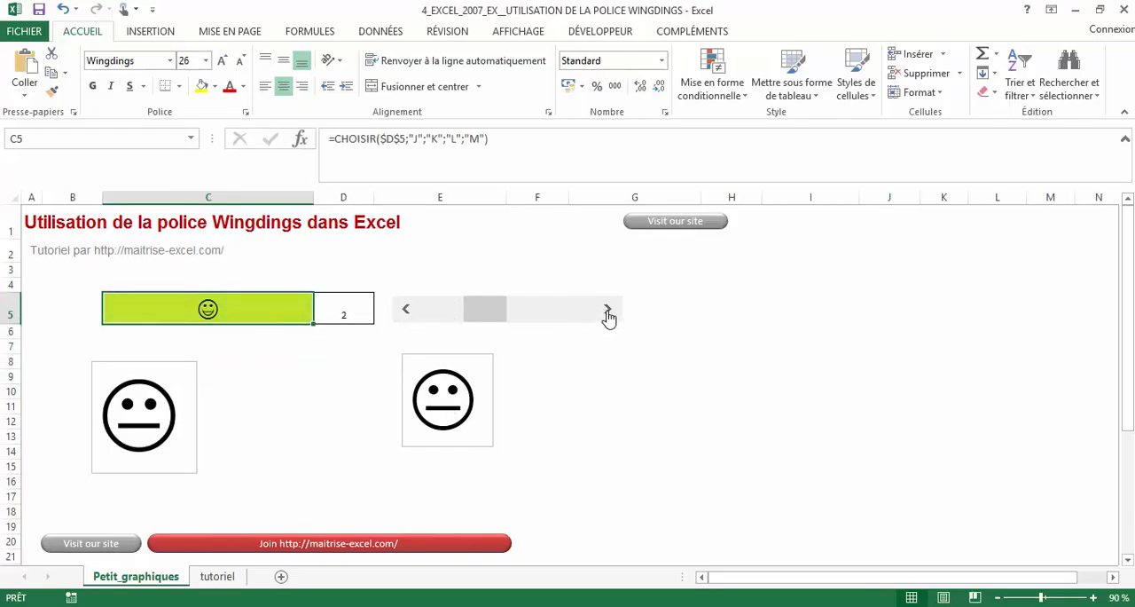
{"action": "left_click", "coordinate": [608, 316]}
{"action": "left_click", "coordinate": [610, 317]}
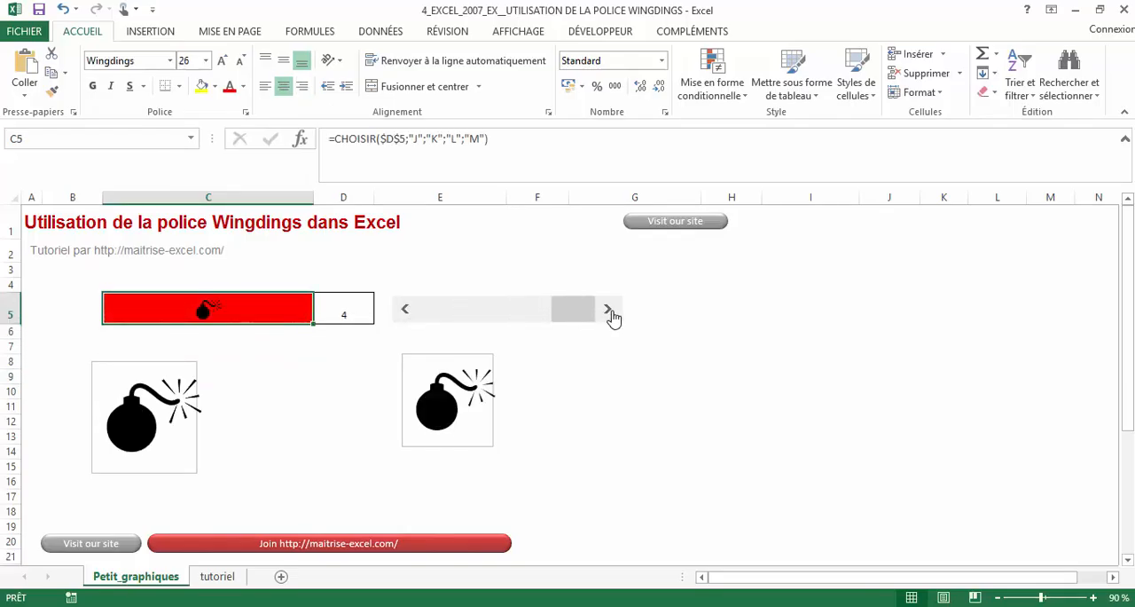
- Open the conditional formatting rules manager for cell C5
{"action": "left_click", "coordinate": [631, 393]}
{"action": "left_click", "coordinate": [285, 314]}
{"action": "left_click", "coordinate": [739, 103]}
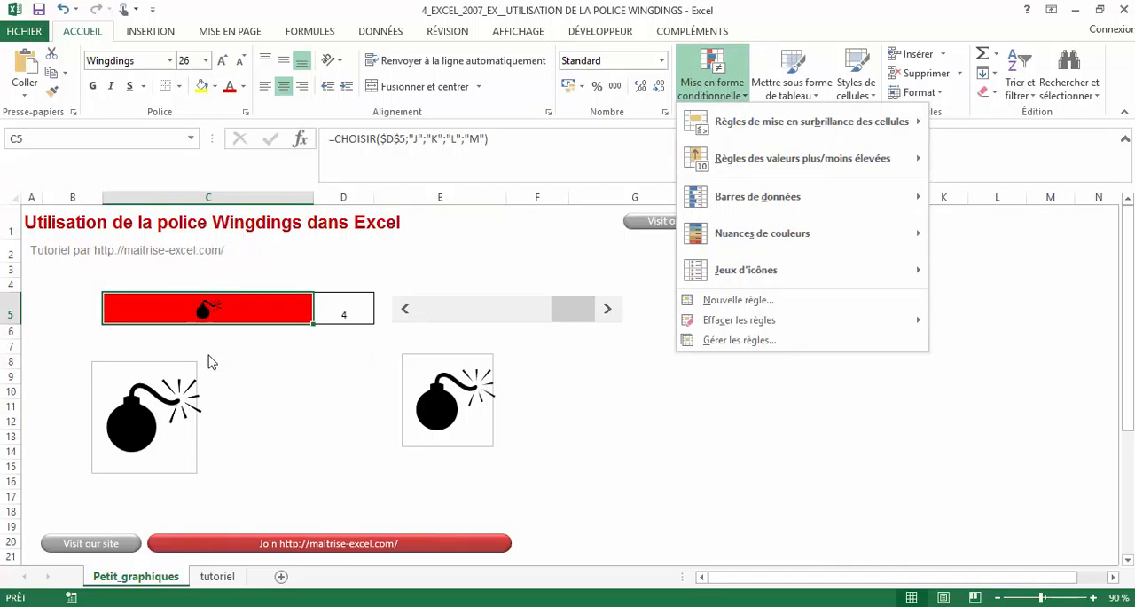
{"action": "left_click", "coordinate": [788, 344]}
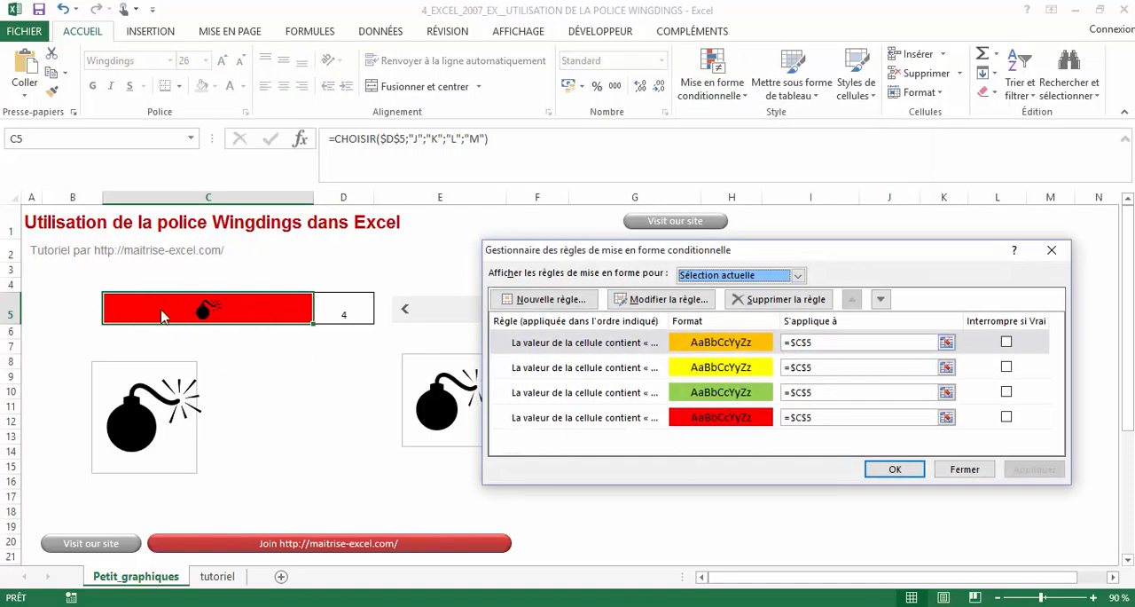
- Open the orange rule to examine its text condition, fill and font formatting, keeping the settings, and apply the rules
{"action": "left_click", "coordinate": [701, 344]}
{"action": "left_click", "coordinate": [691, 302]}
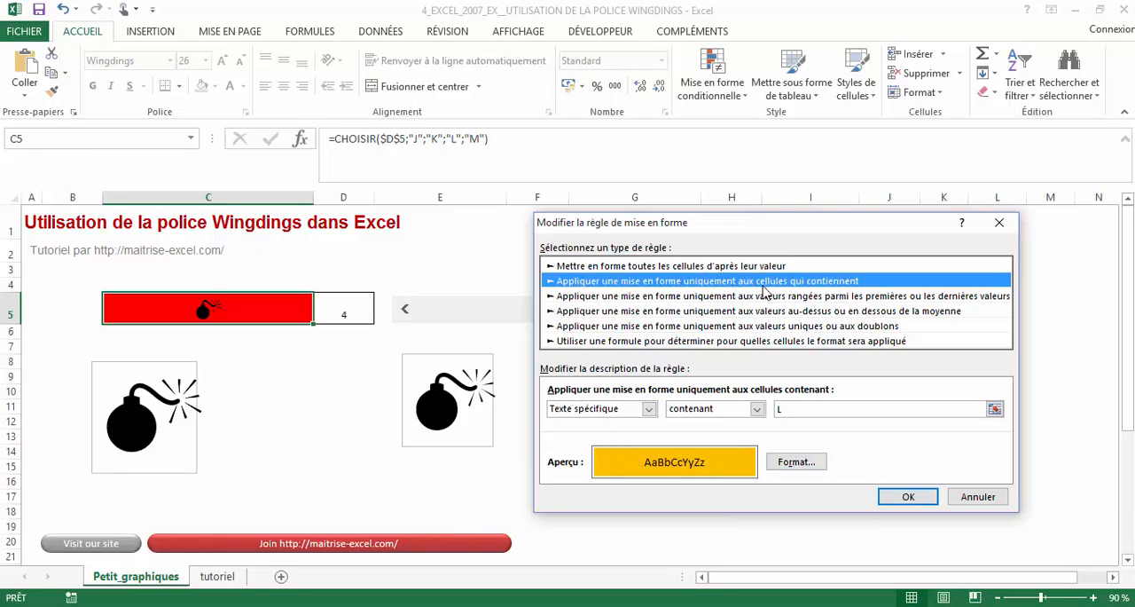
{"action": "left_click", "coordinate": [821, 412]}
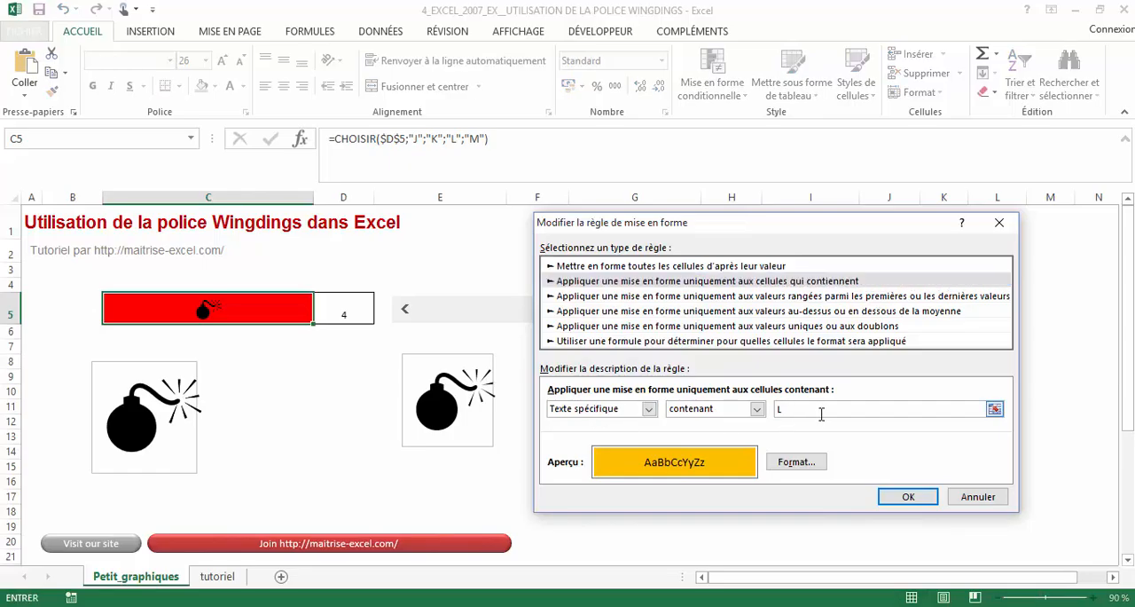
{"action": "left_click", "coordinate": [811, 462]}
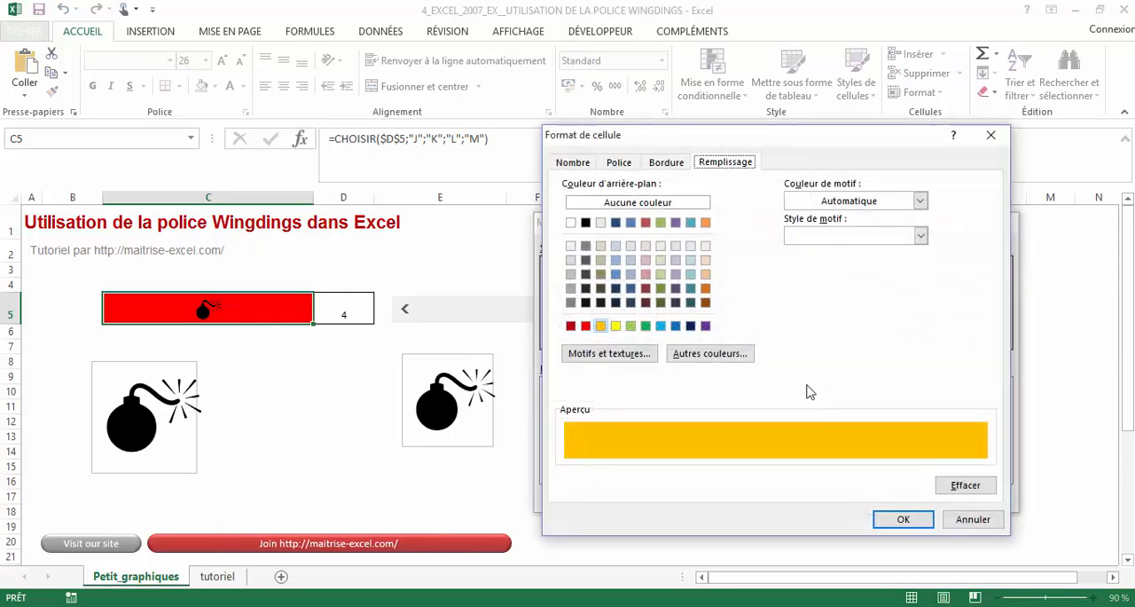
{"action": "left_click", "coordinate": [621, 163]}
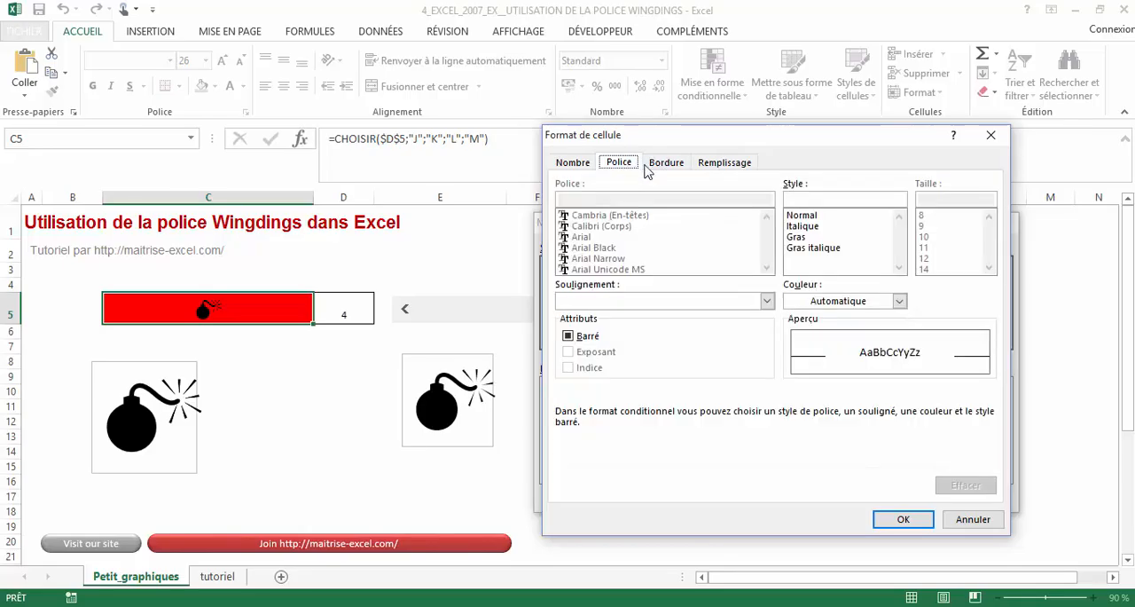
{"action": "left_click", "coordinate": [912, 525]}
{"action": "left_click", "coordinate": [914, 508]}
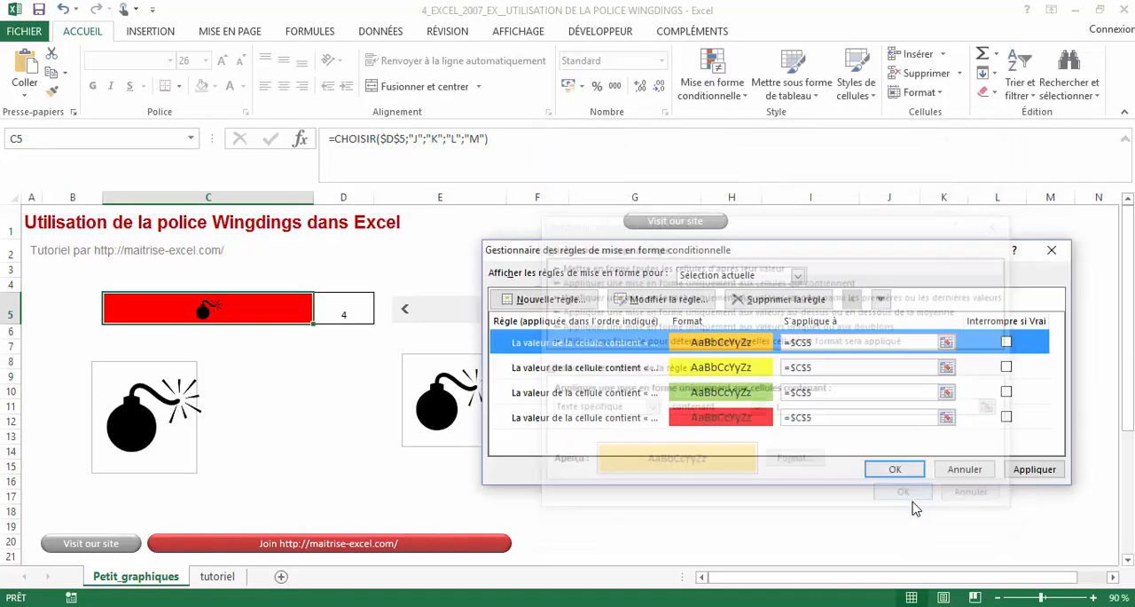
{"action": "left_click", "coordinate": [1018, 473]}
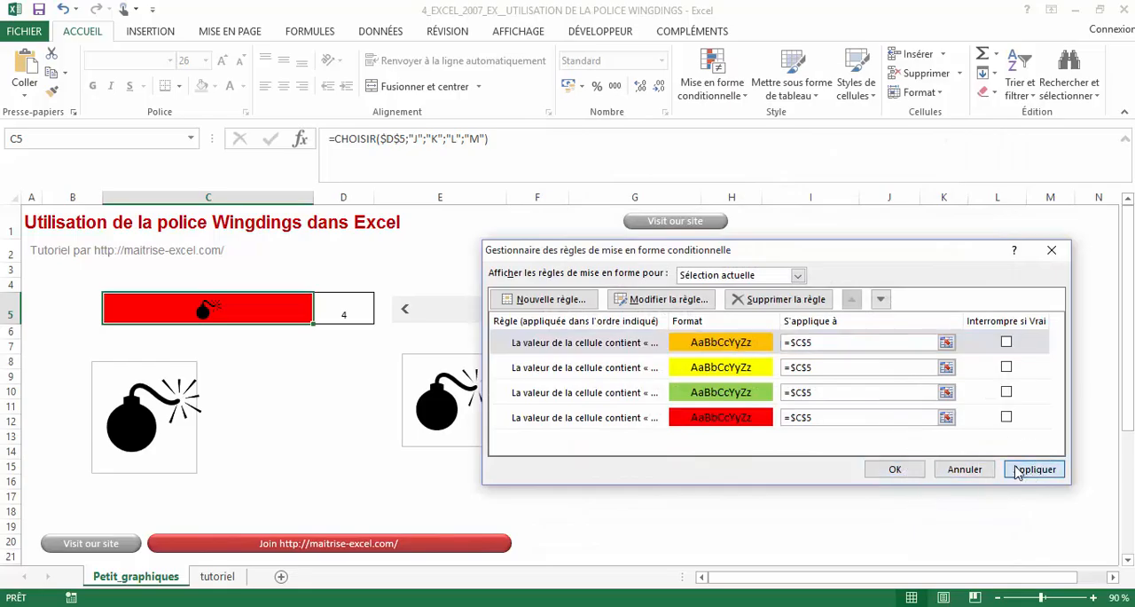
- Open the yellow rule and the green rule in turn to check which letter each one tests for
{"action": "left_click", "coordinate": [736, 367]}
{"action": "left_click", "coordinate": [656, 300]}
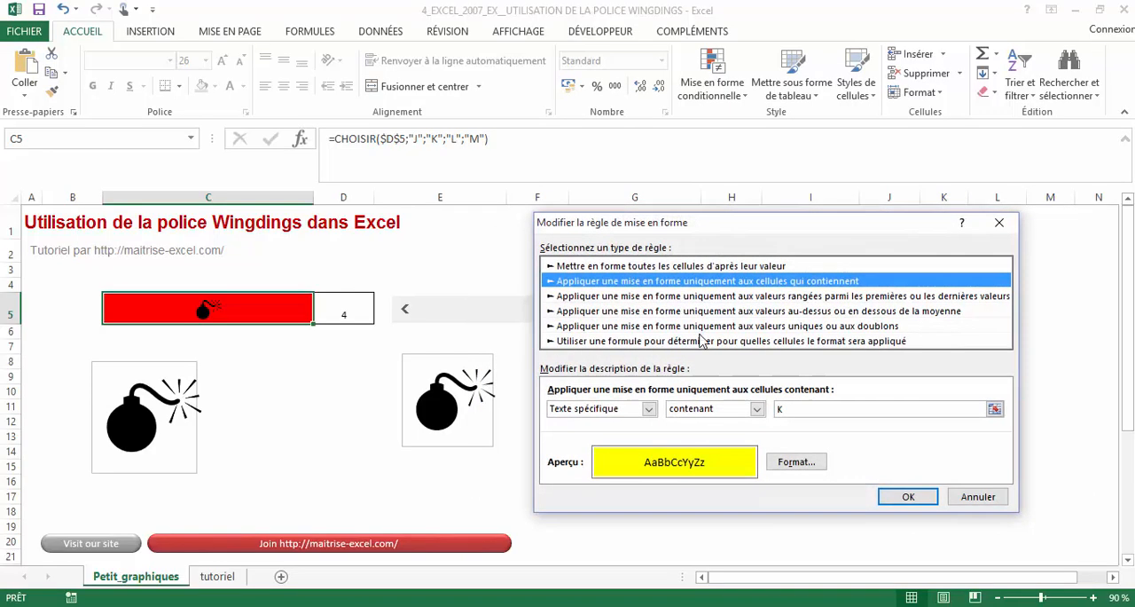
{"action": "left_click", "coordinate": [967, 496]}
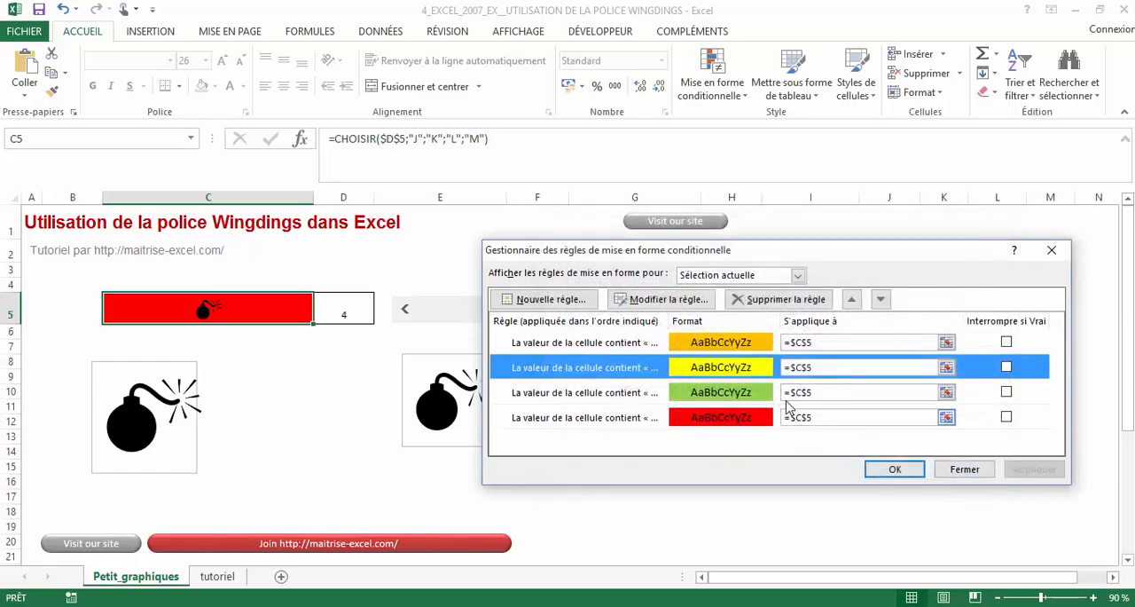
{"action": "left_click", "coordinate": [798, 393]}
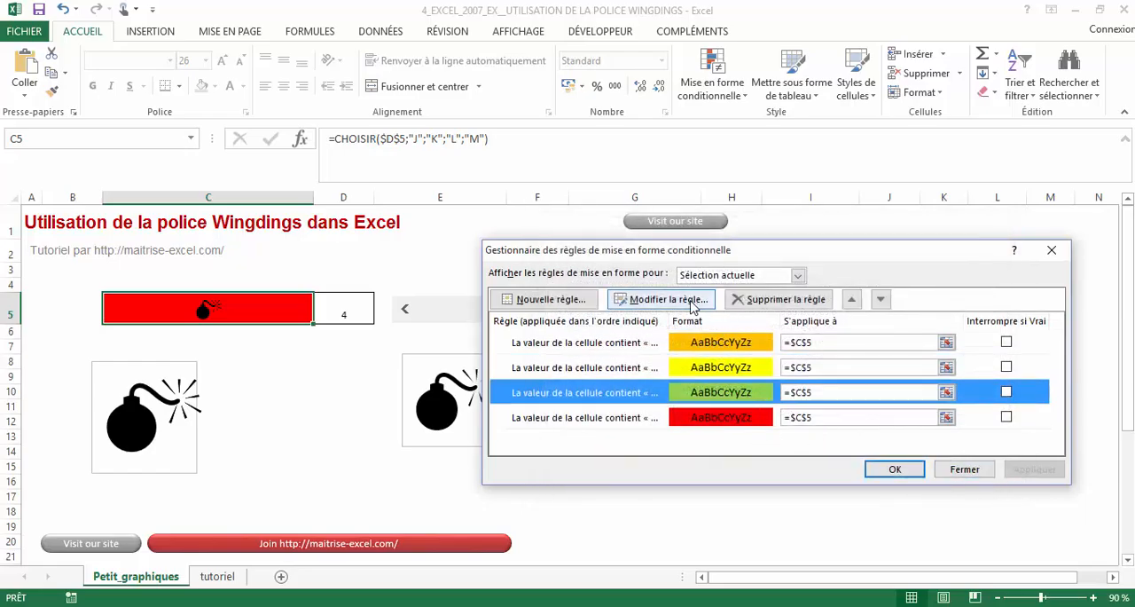
{"action": "left_click", "coordinate": [661, 300]}
{"action": "left_click", "coordinate": [896, 497]}
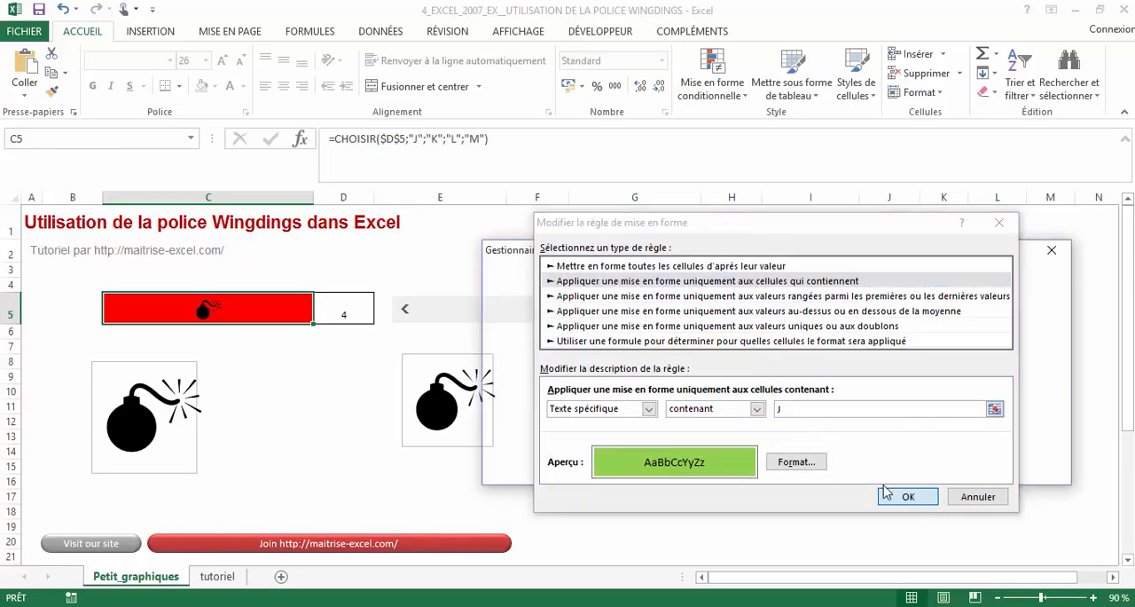
- Check which letter the red rule tests for and close the conditional formatting rules manager
{"action": "left_click", "coordinate": [756, 425]}
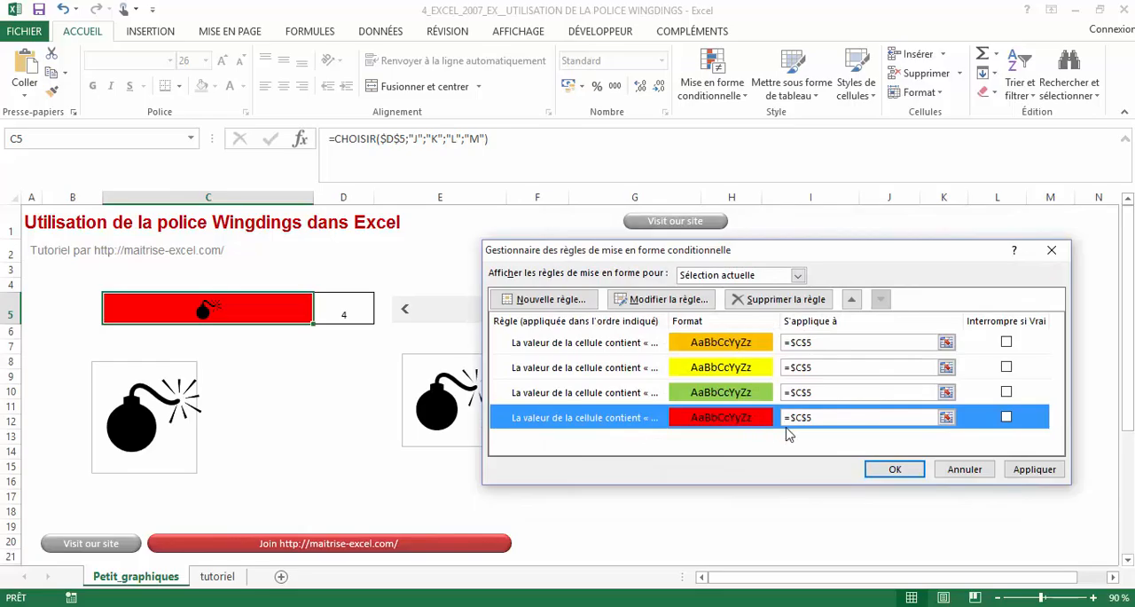
{"action": "left_click", "coordinate": [663, 304]}
{"action": "left_click", "coordinate": [907, 496]}
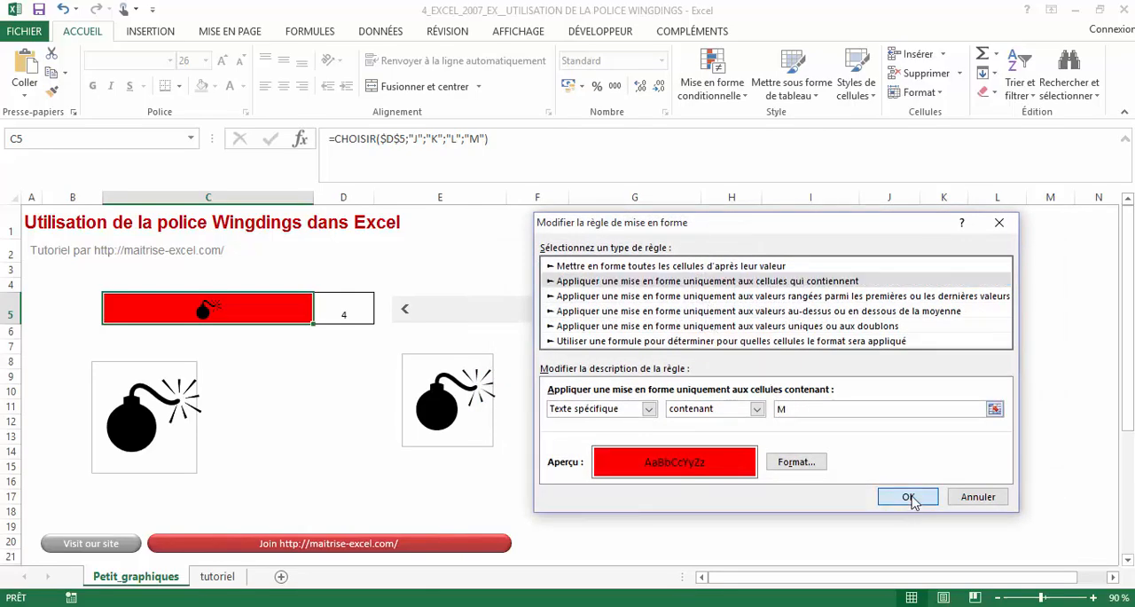
{"action": "left_click", "coordinate": [915, 474]}
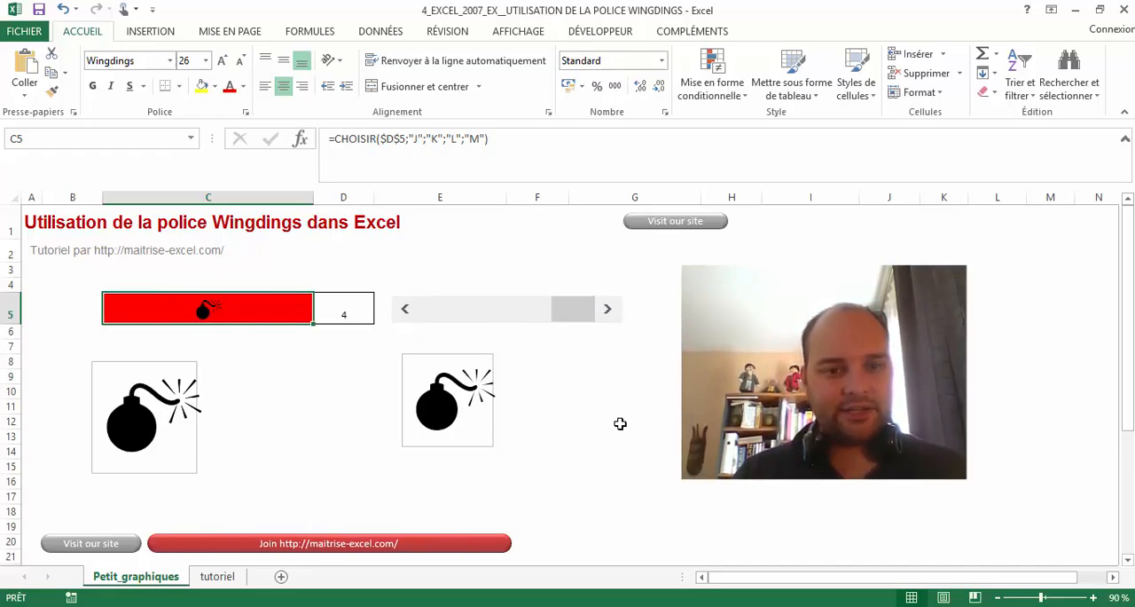
- Step the scroll bar down to 1 to check the symbol and fill colour of C5 at each value
{"action": "left_click", "coordinate": [402, 310]}
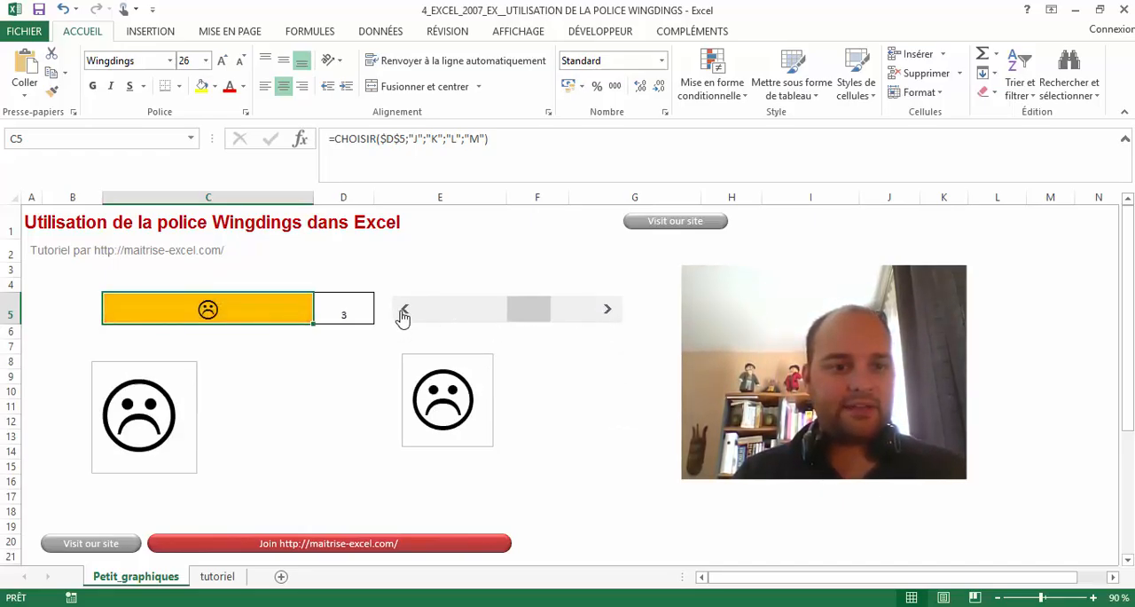
{"action": "left_click", "coordinate": [403, 311]}
{"action": "left_click", "coordinate": [403, 310]}
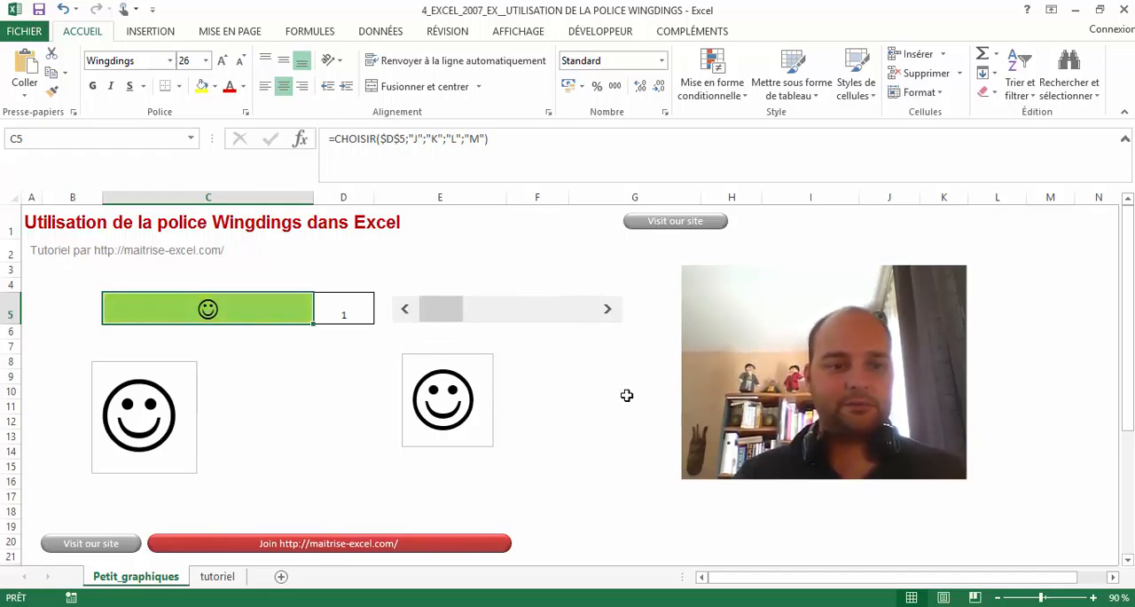